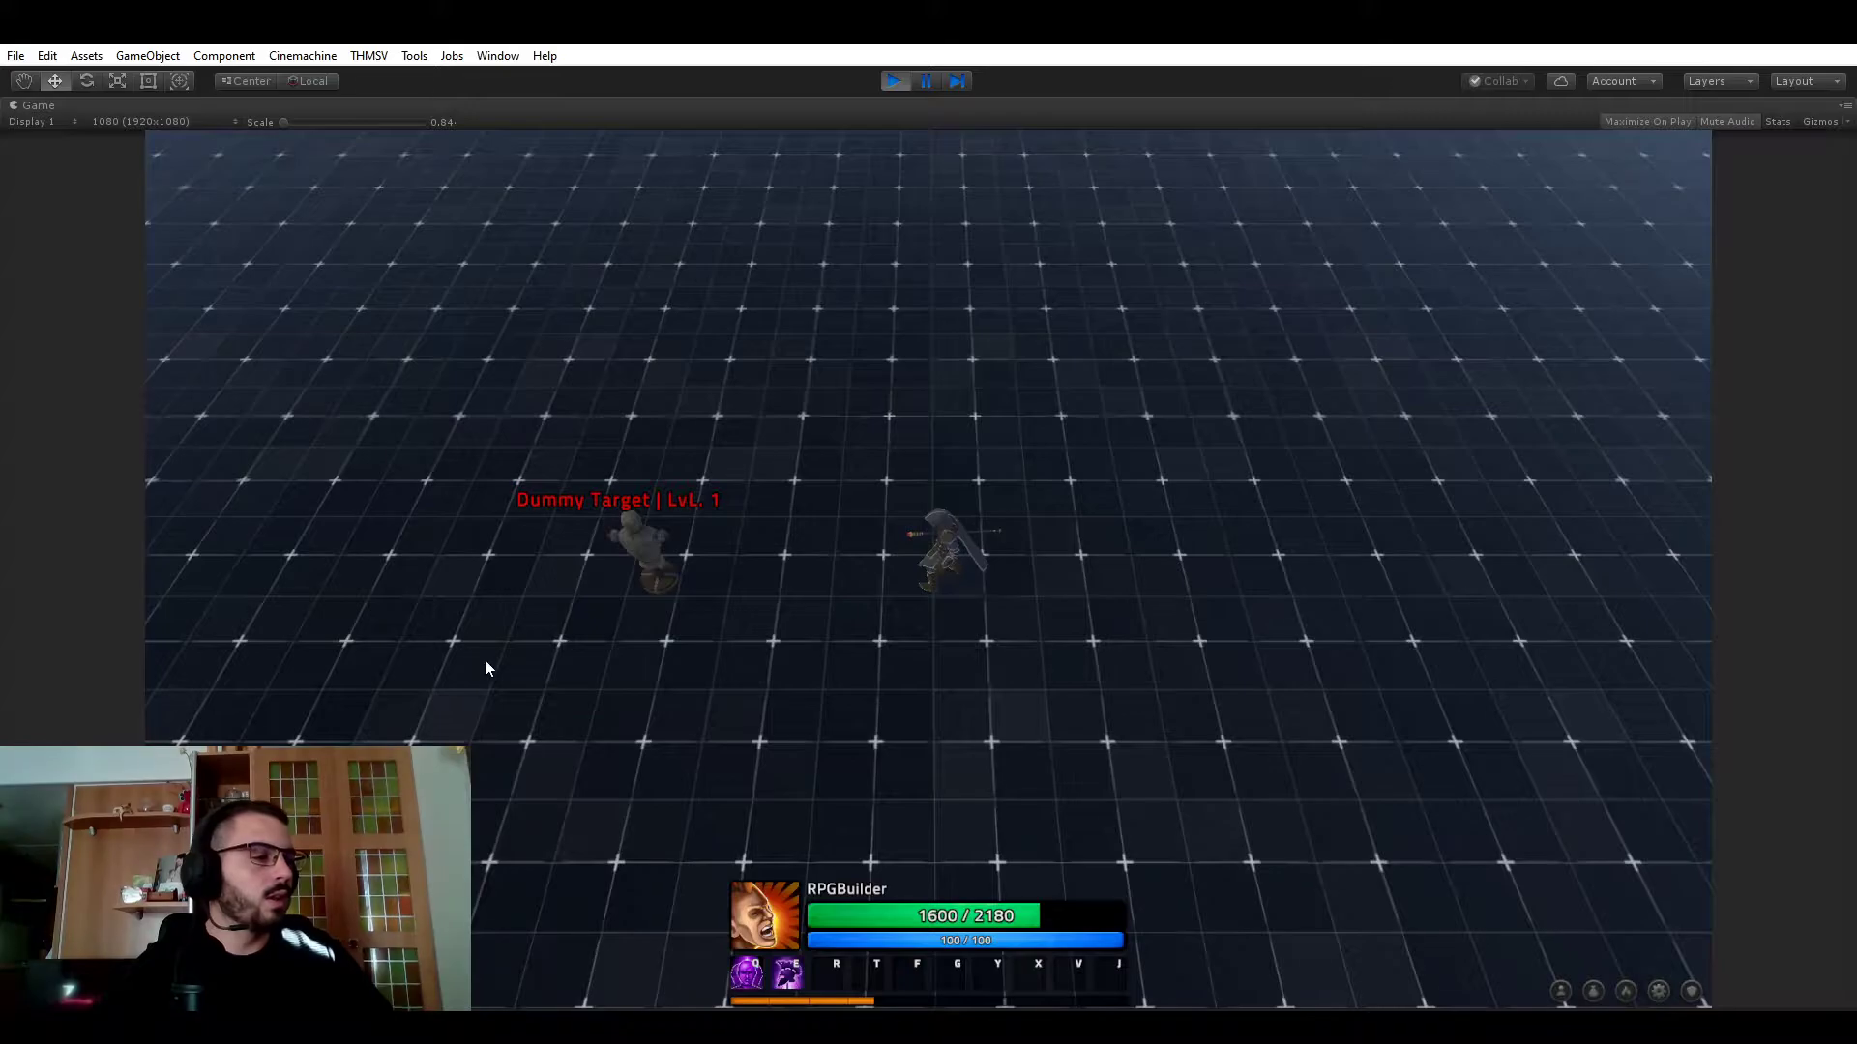
# - Summon the Human Mage Ally and run the character around the Dummy Target to test the ally's following behavior
pyautogui.press('q')
pyautogui.press('w')
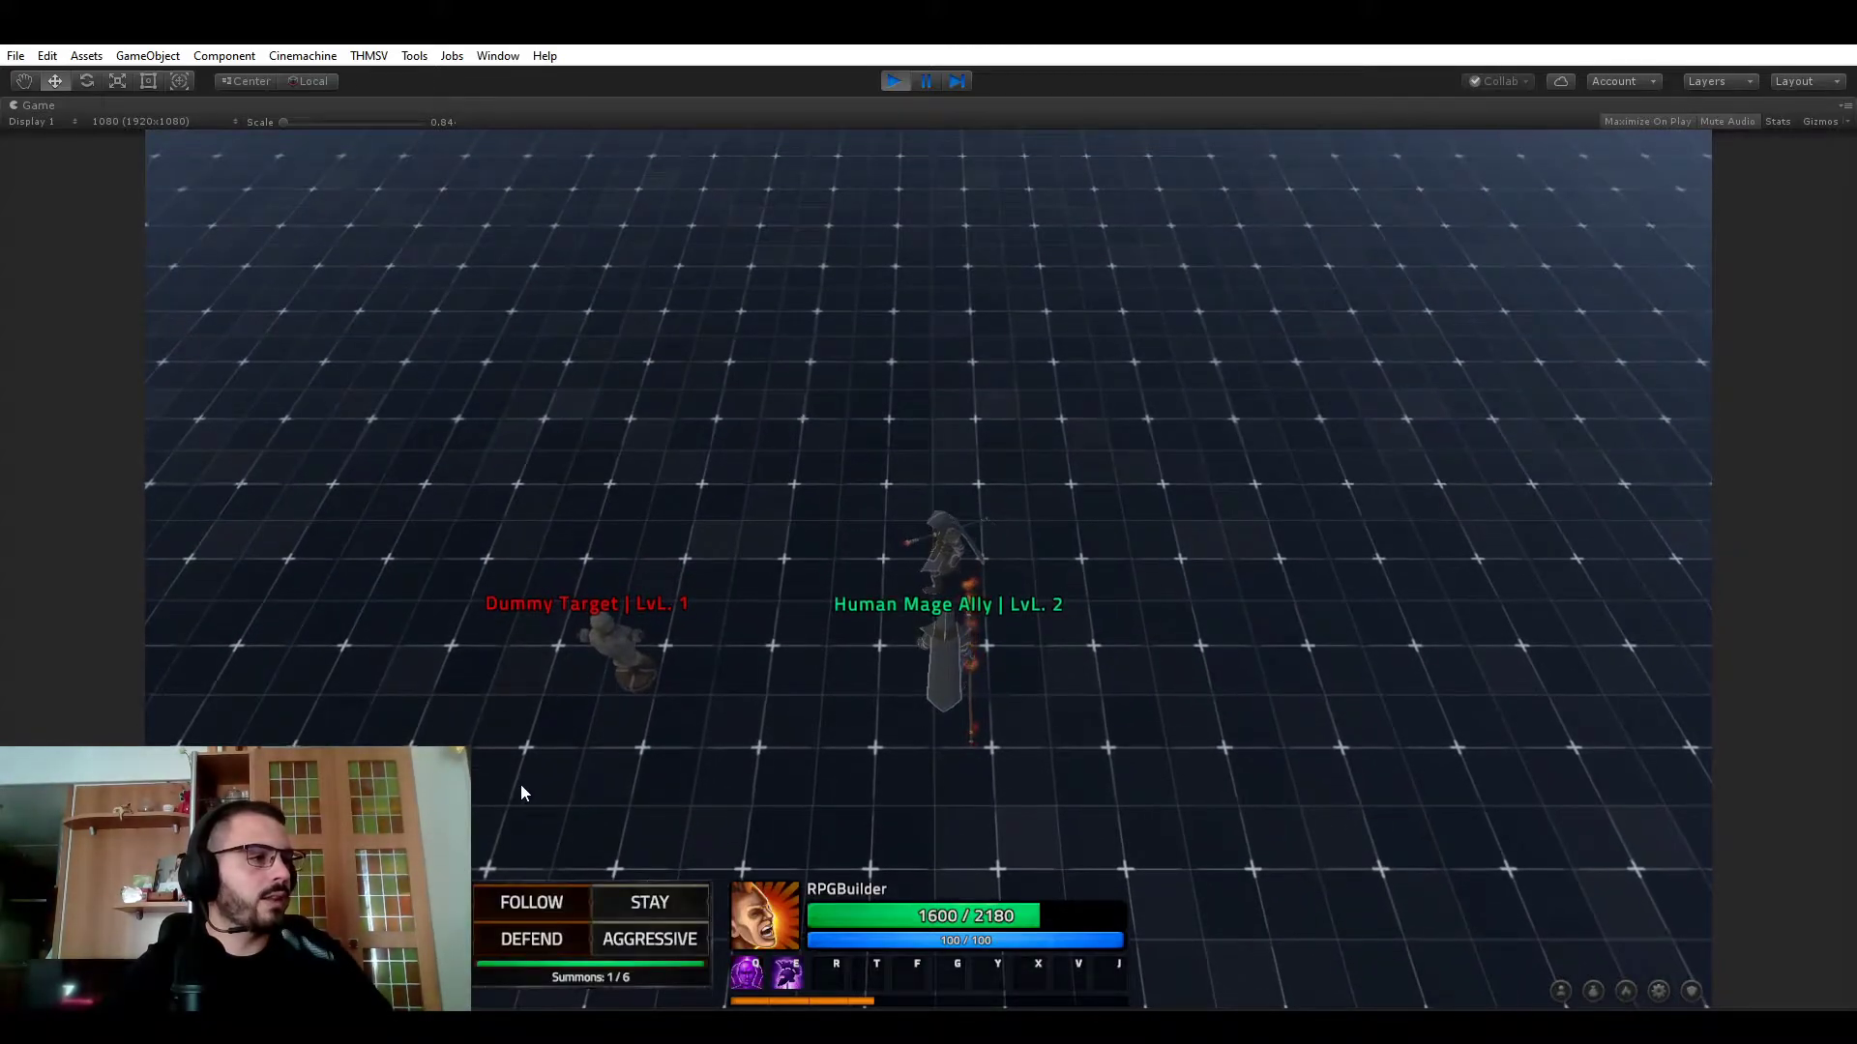
pyautogui.press('s')
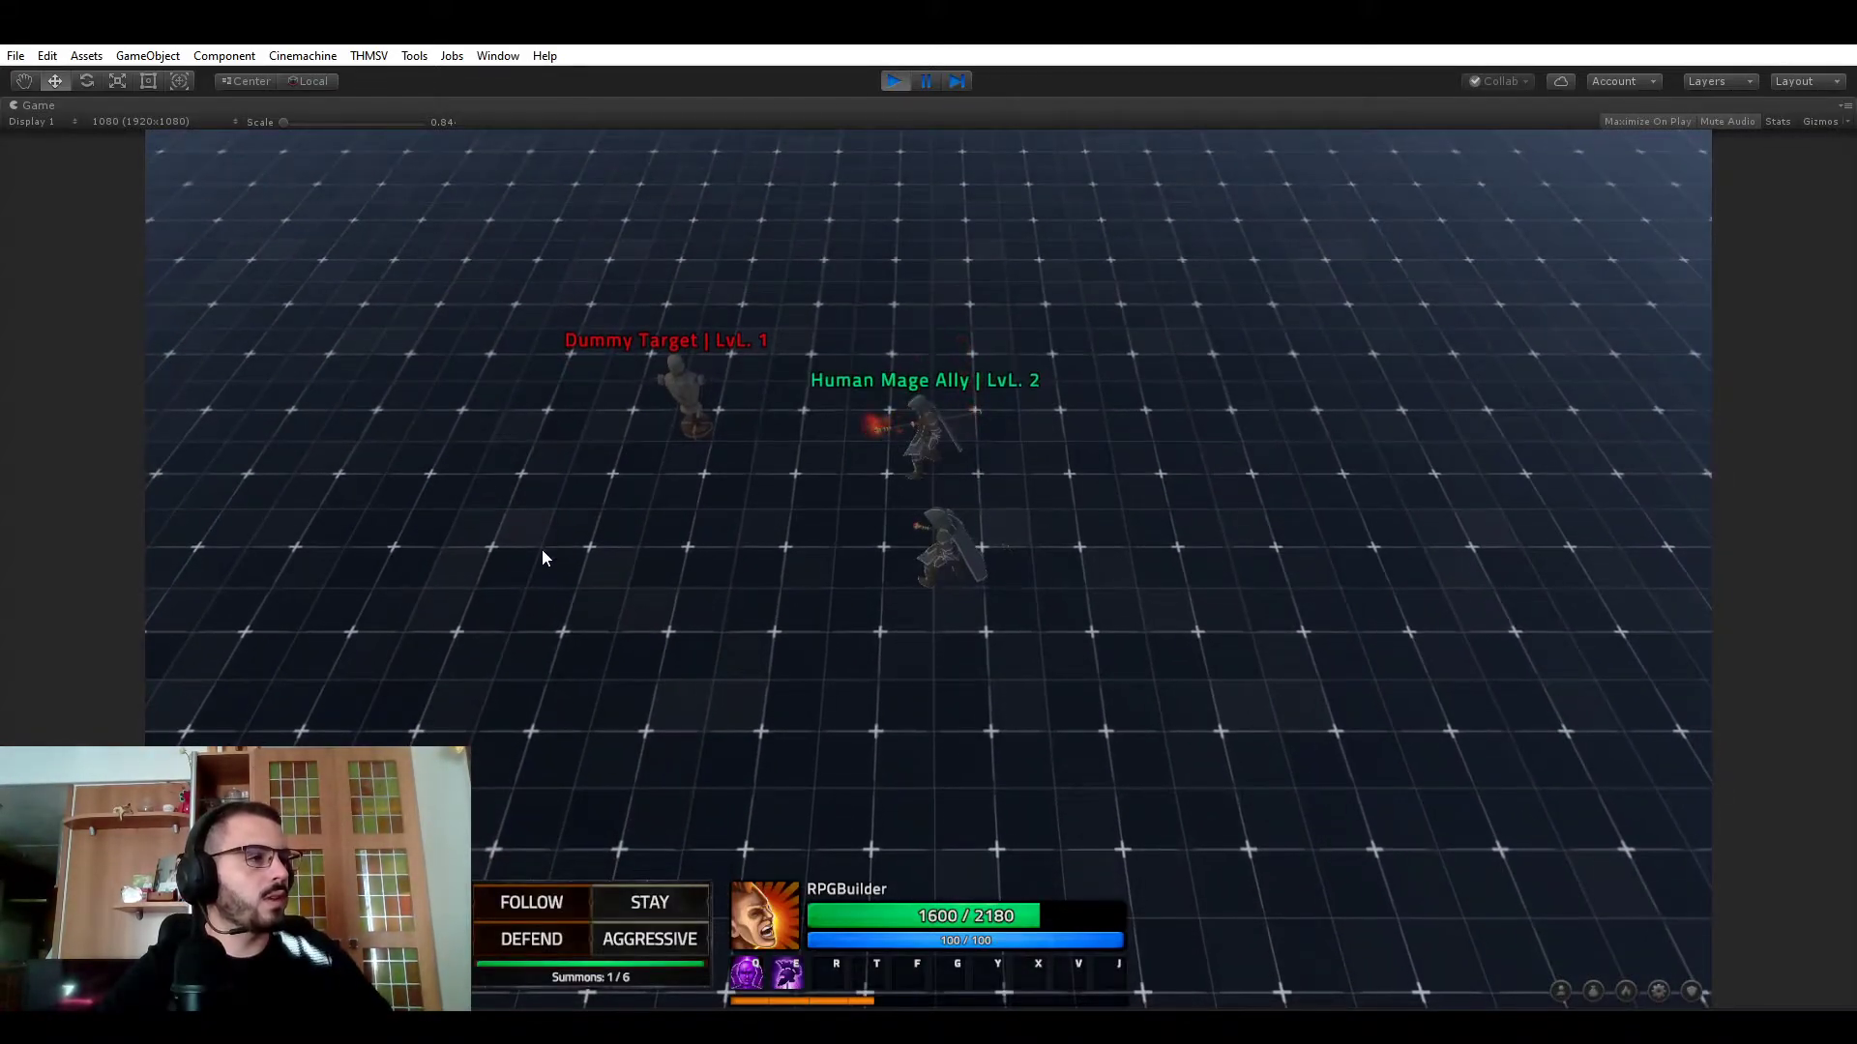
pyautogui.press('a')
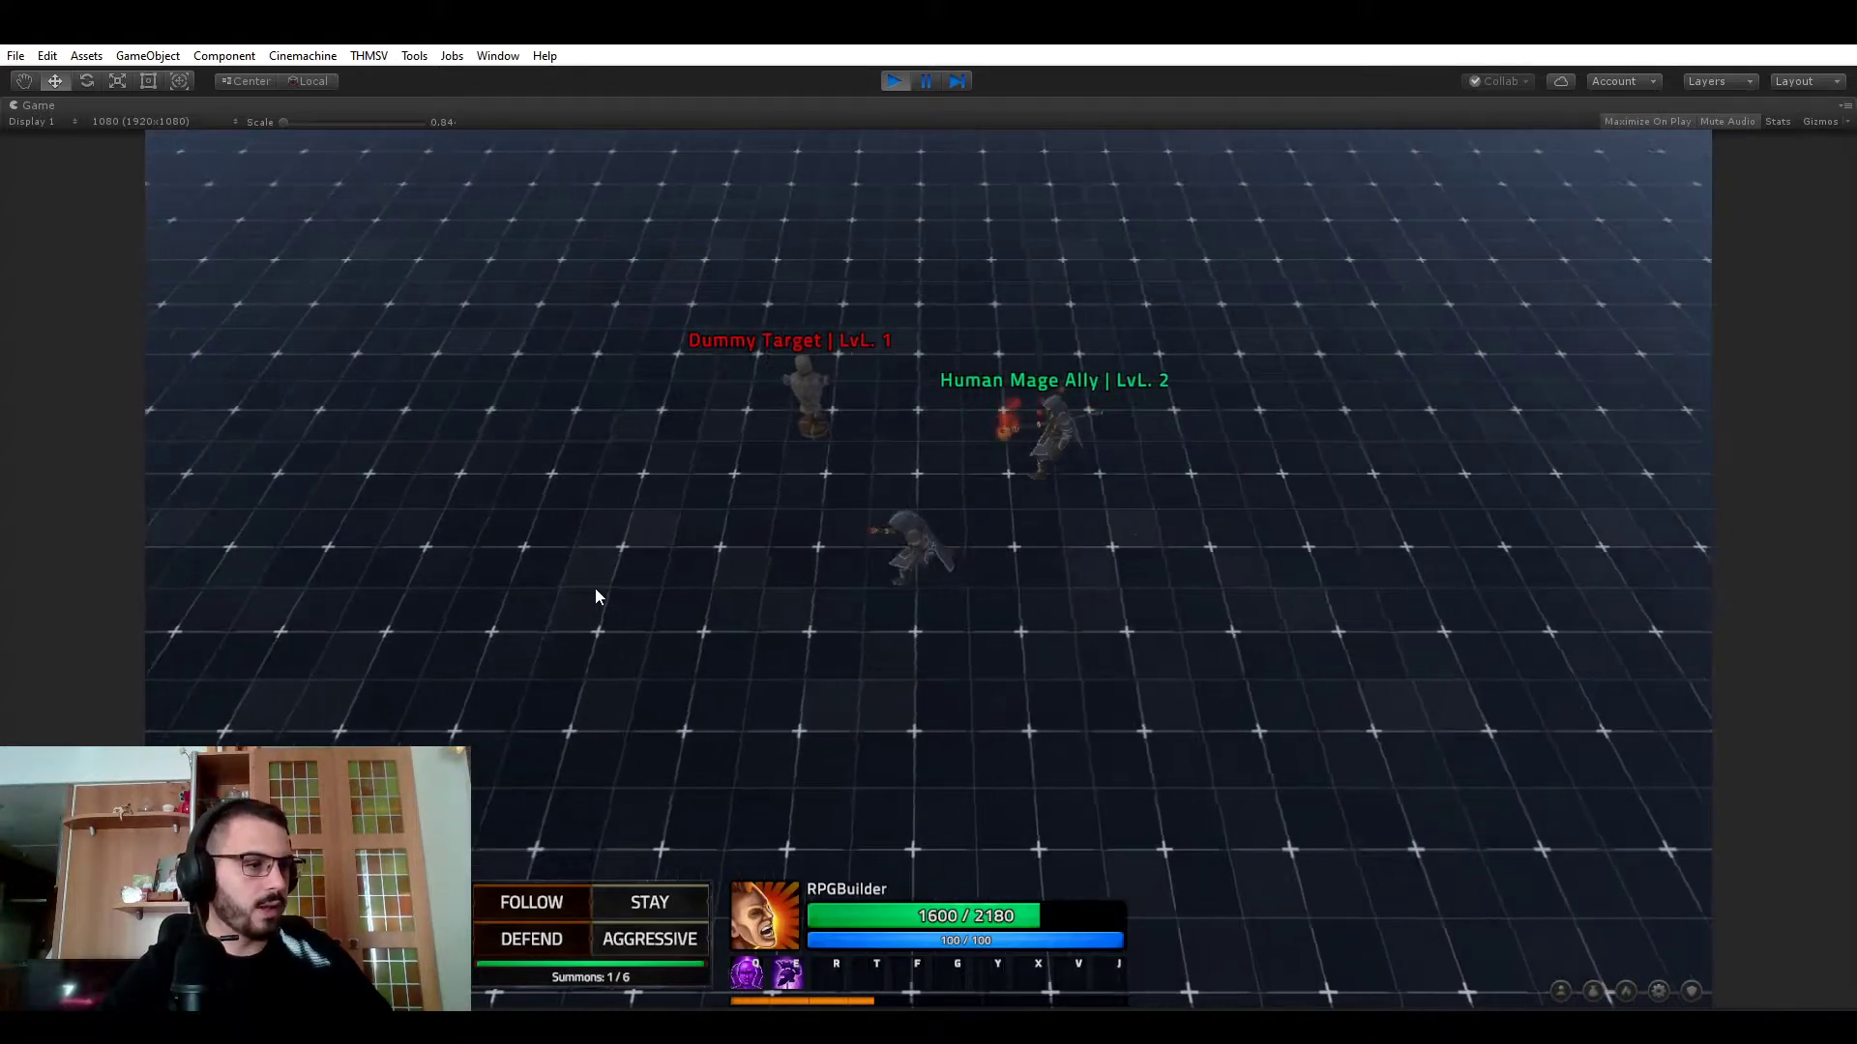
pyautogui.press('w')
pyautogui.press('d')
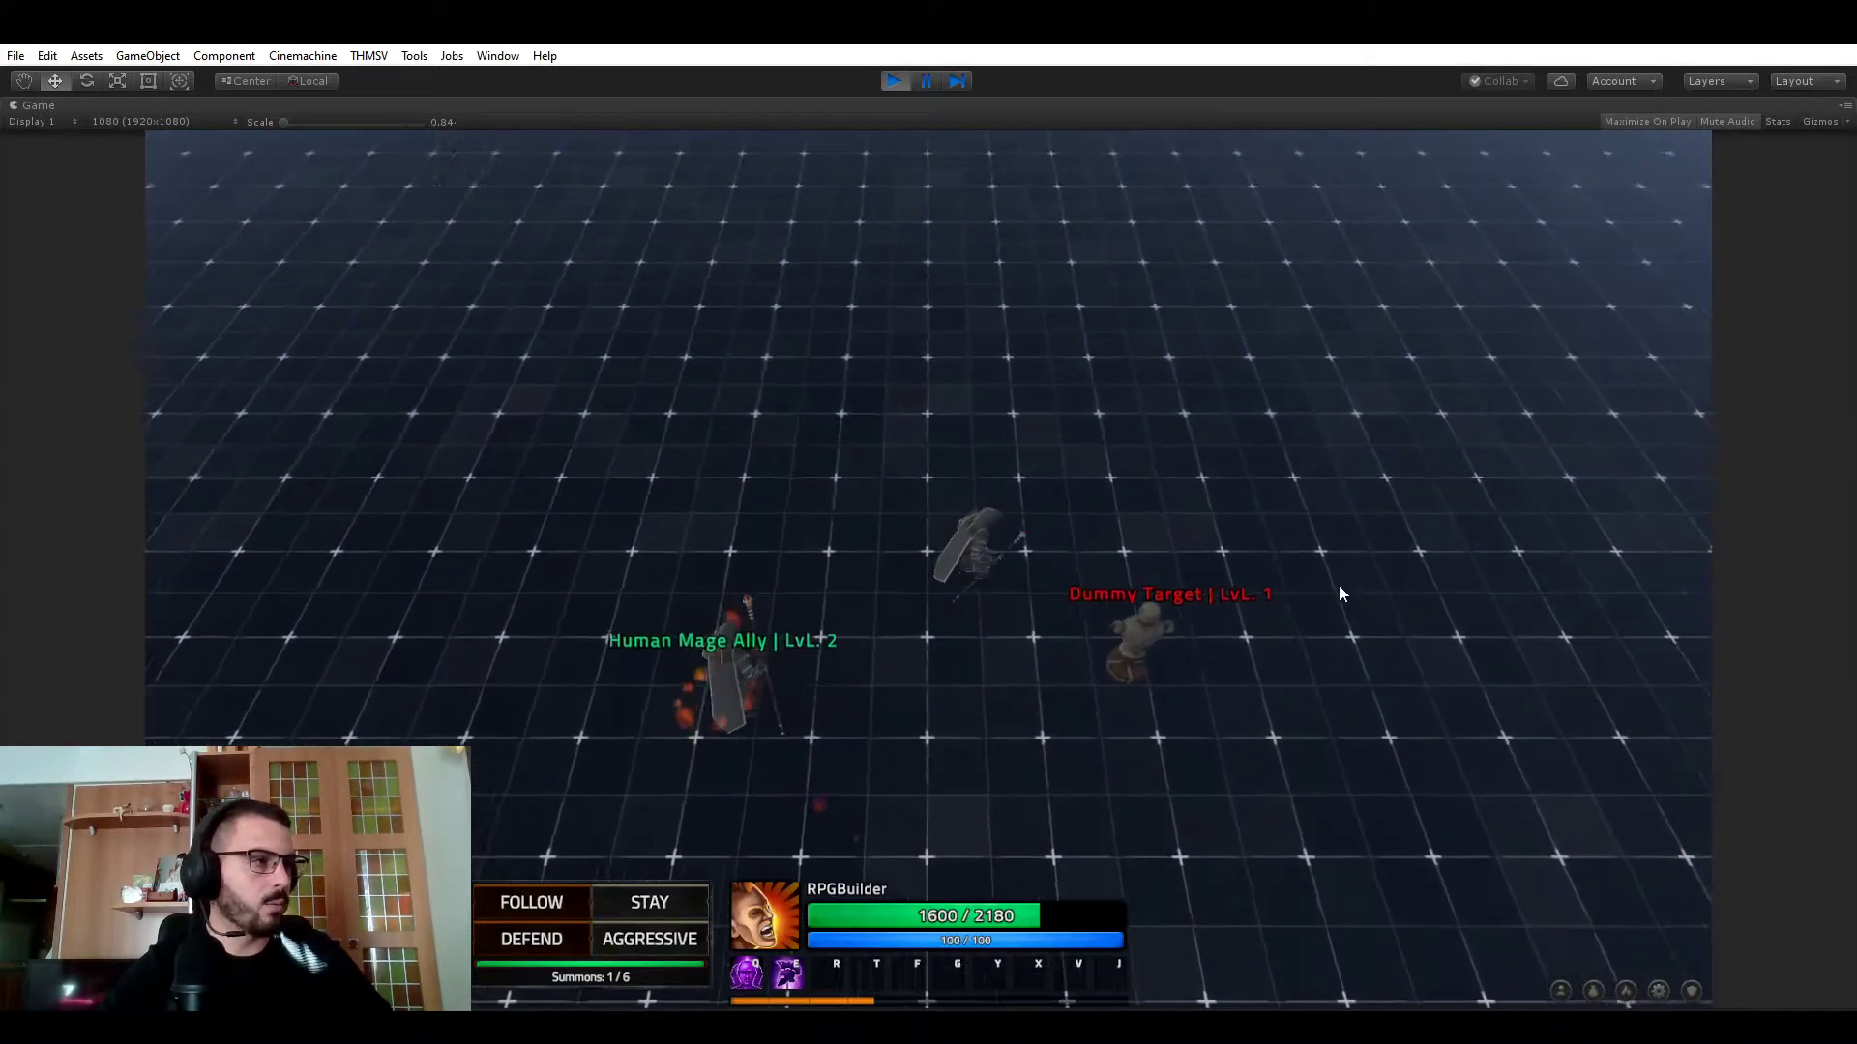
pyautogui.press('s')
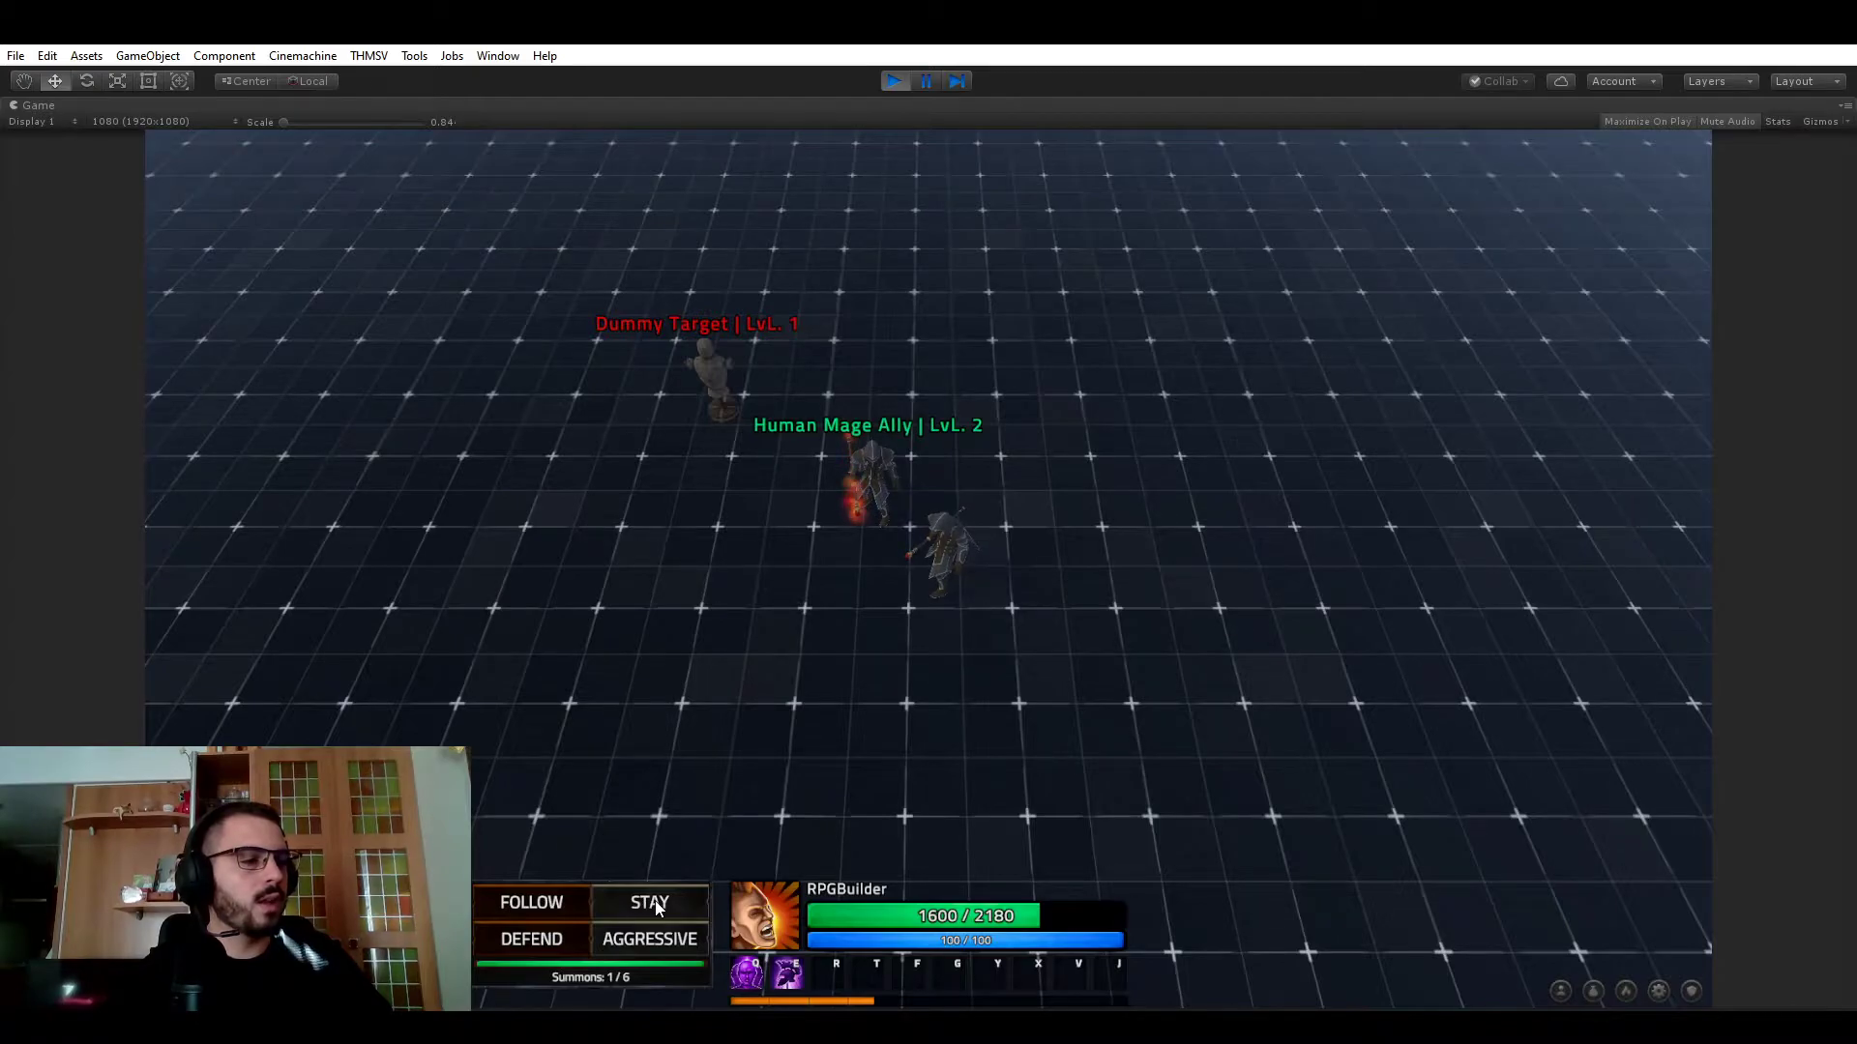
# - Order the Human Mage Ally to stay while moving the character around, and switch it back to follow
pyautogui.press('a')
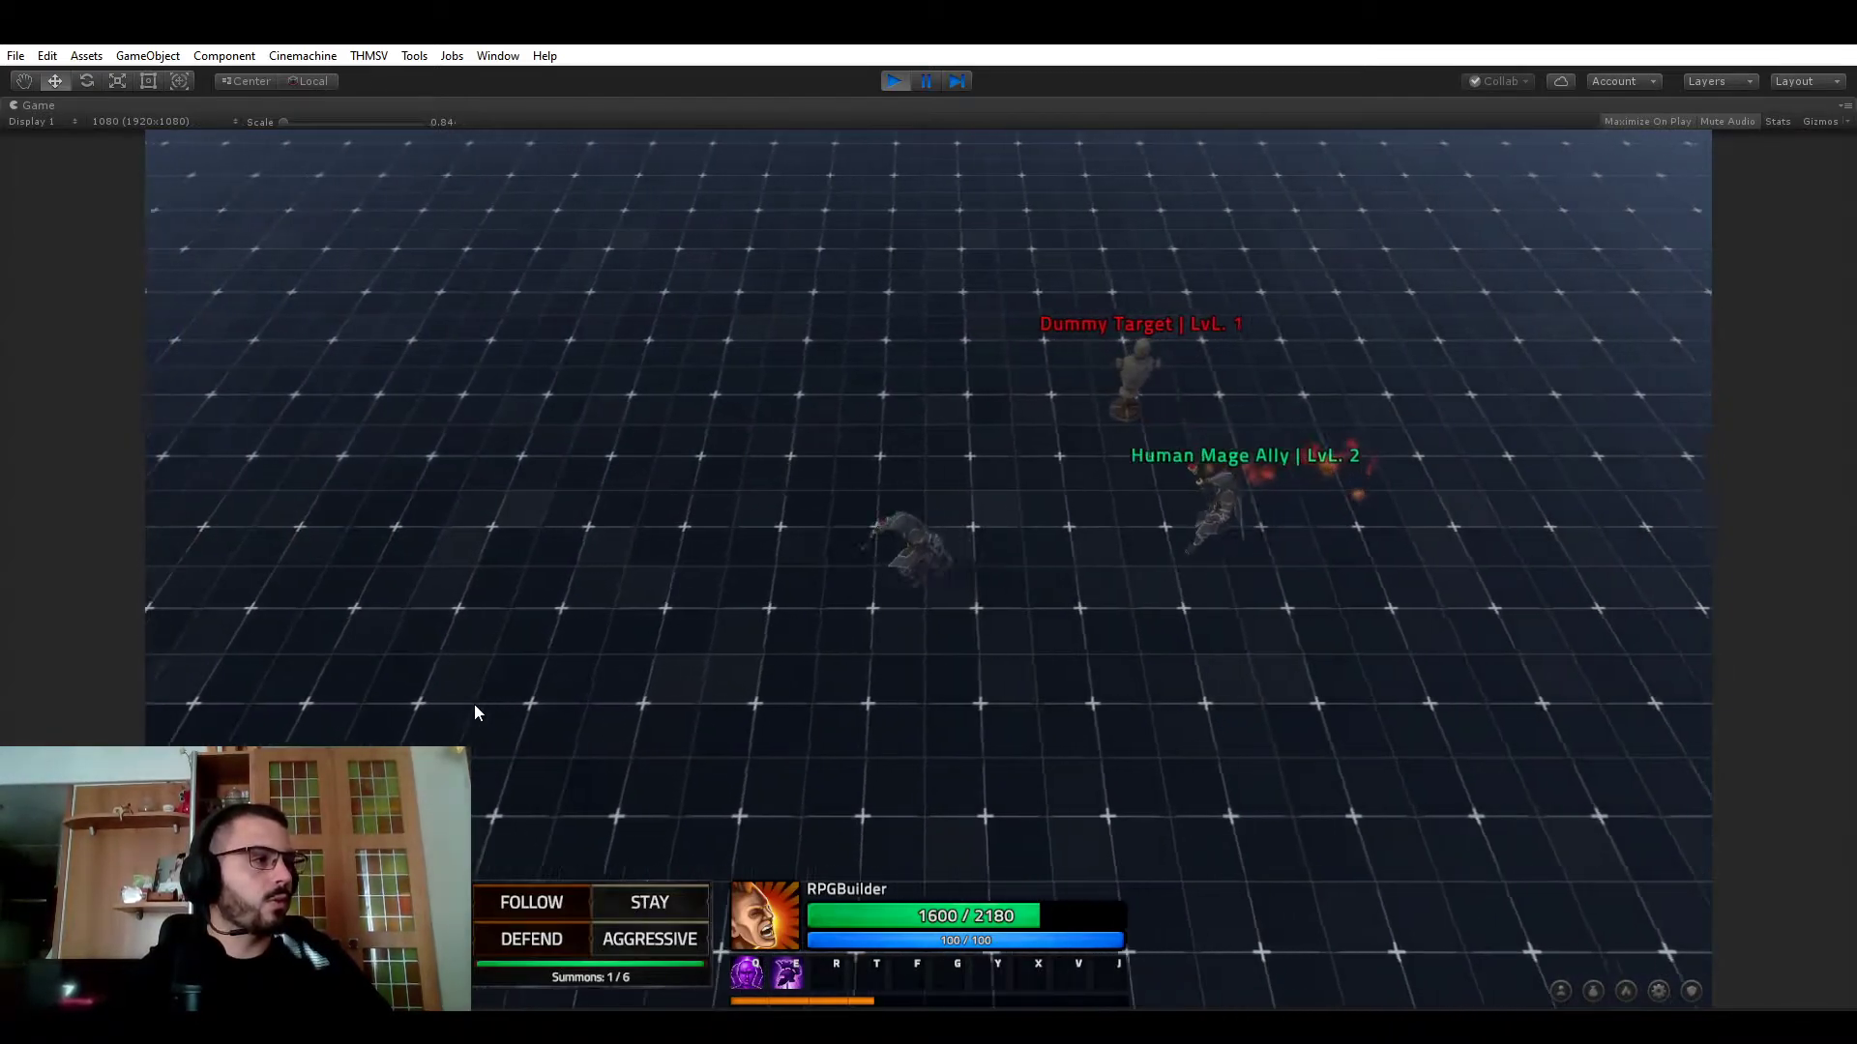
pyautogui.press('d')
pyautogui.click(659, 899)
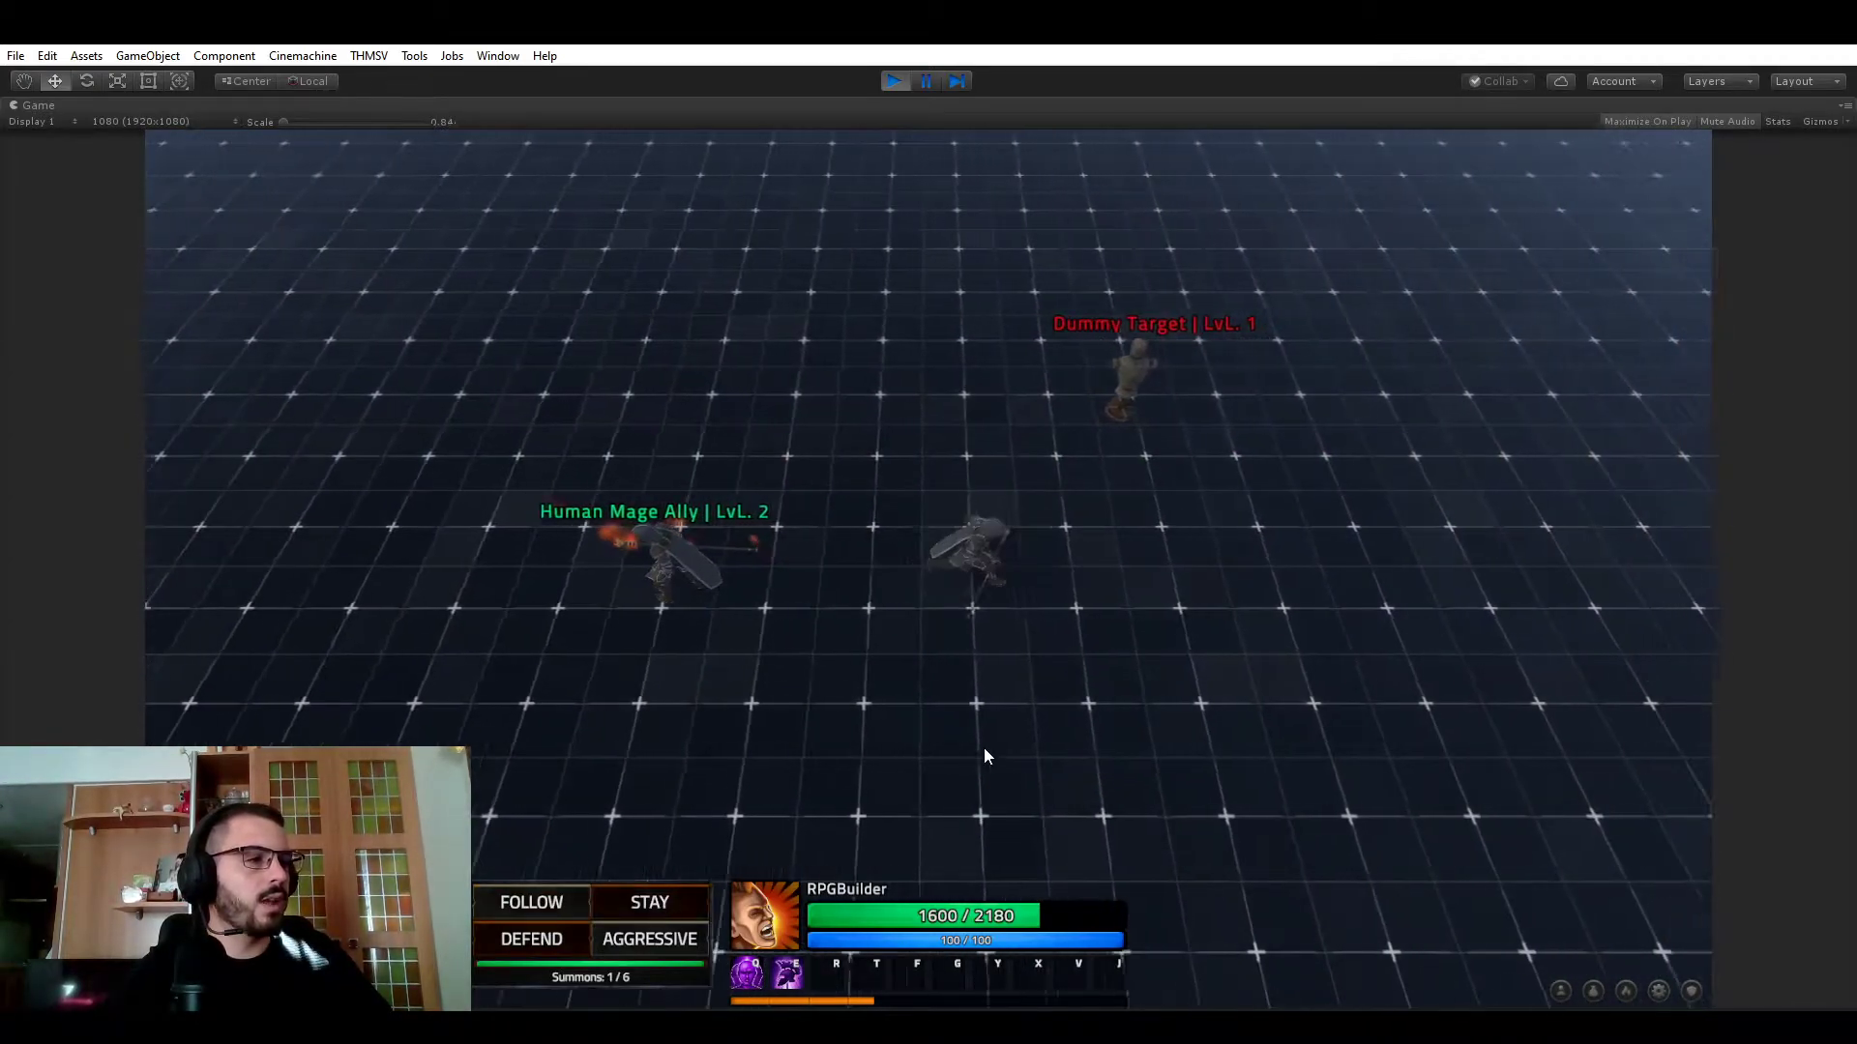
pyautogui.click(524, 902)
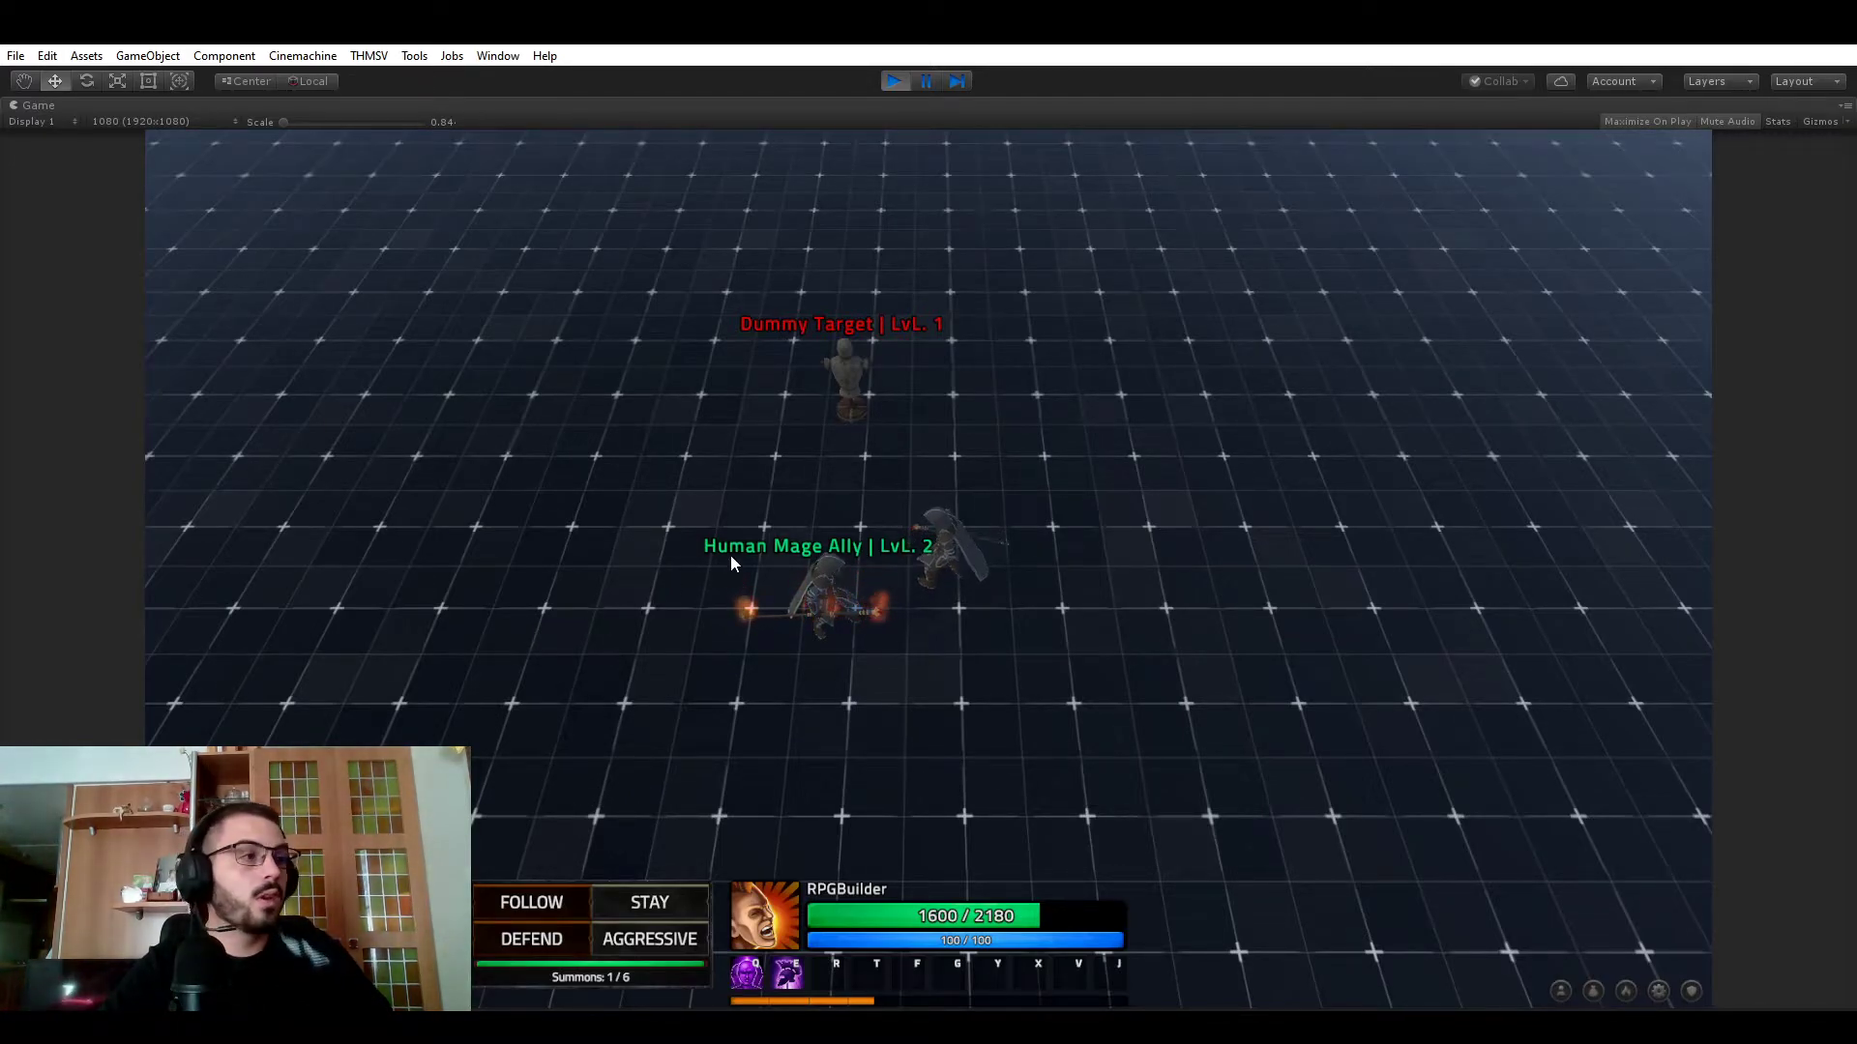
# - Move the character near the Dummy Target, set the summoned mage to aggressive and attack the dummy
pyautogui.press('w')
pyautogui.press('d')
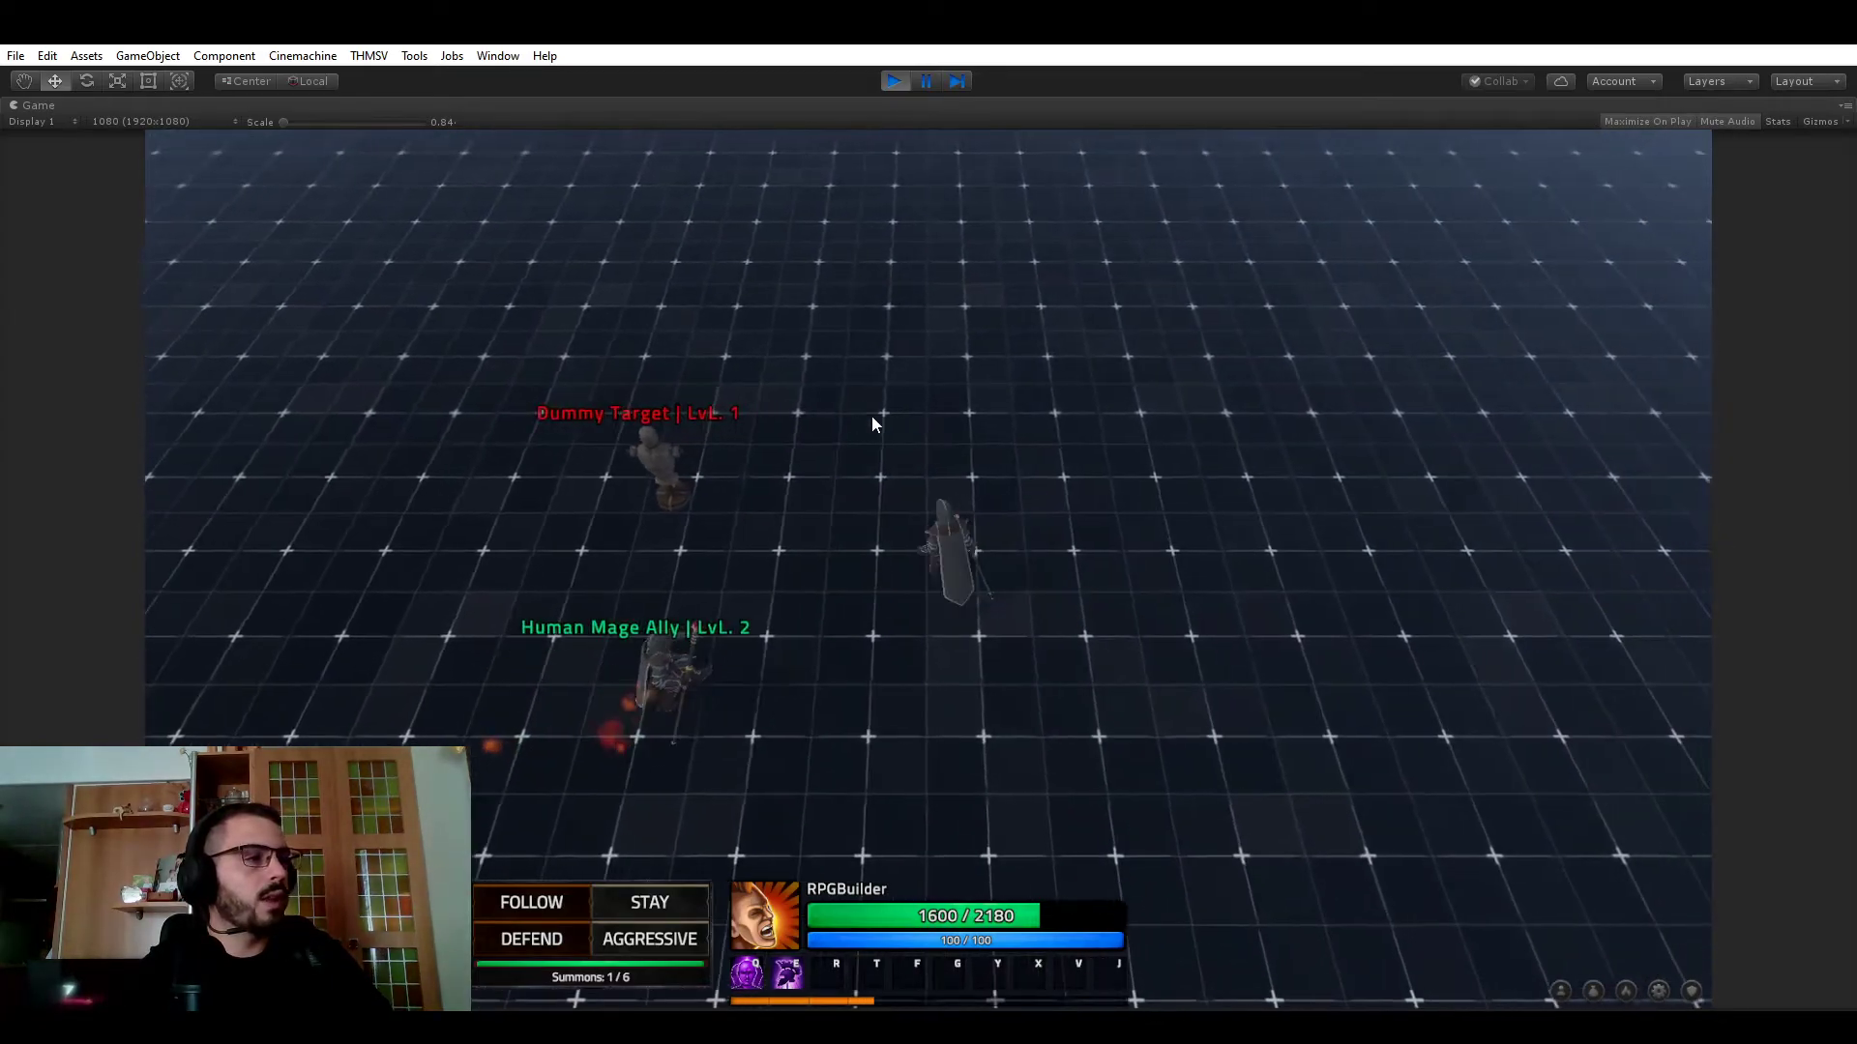
pyautogui.press('w')
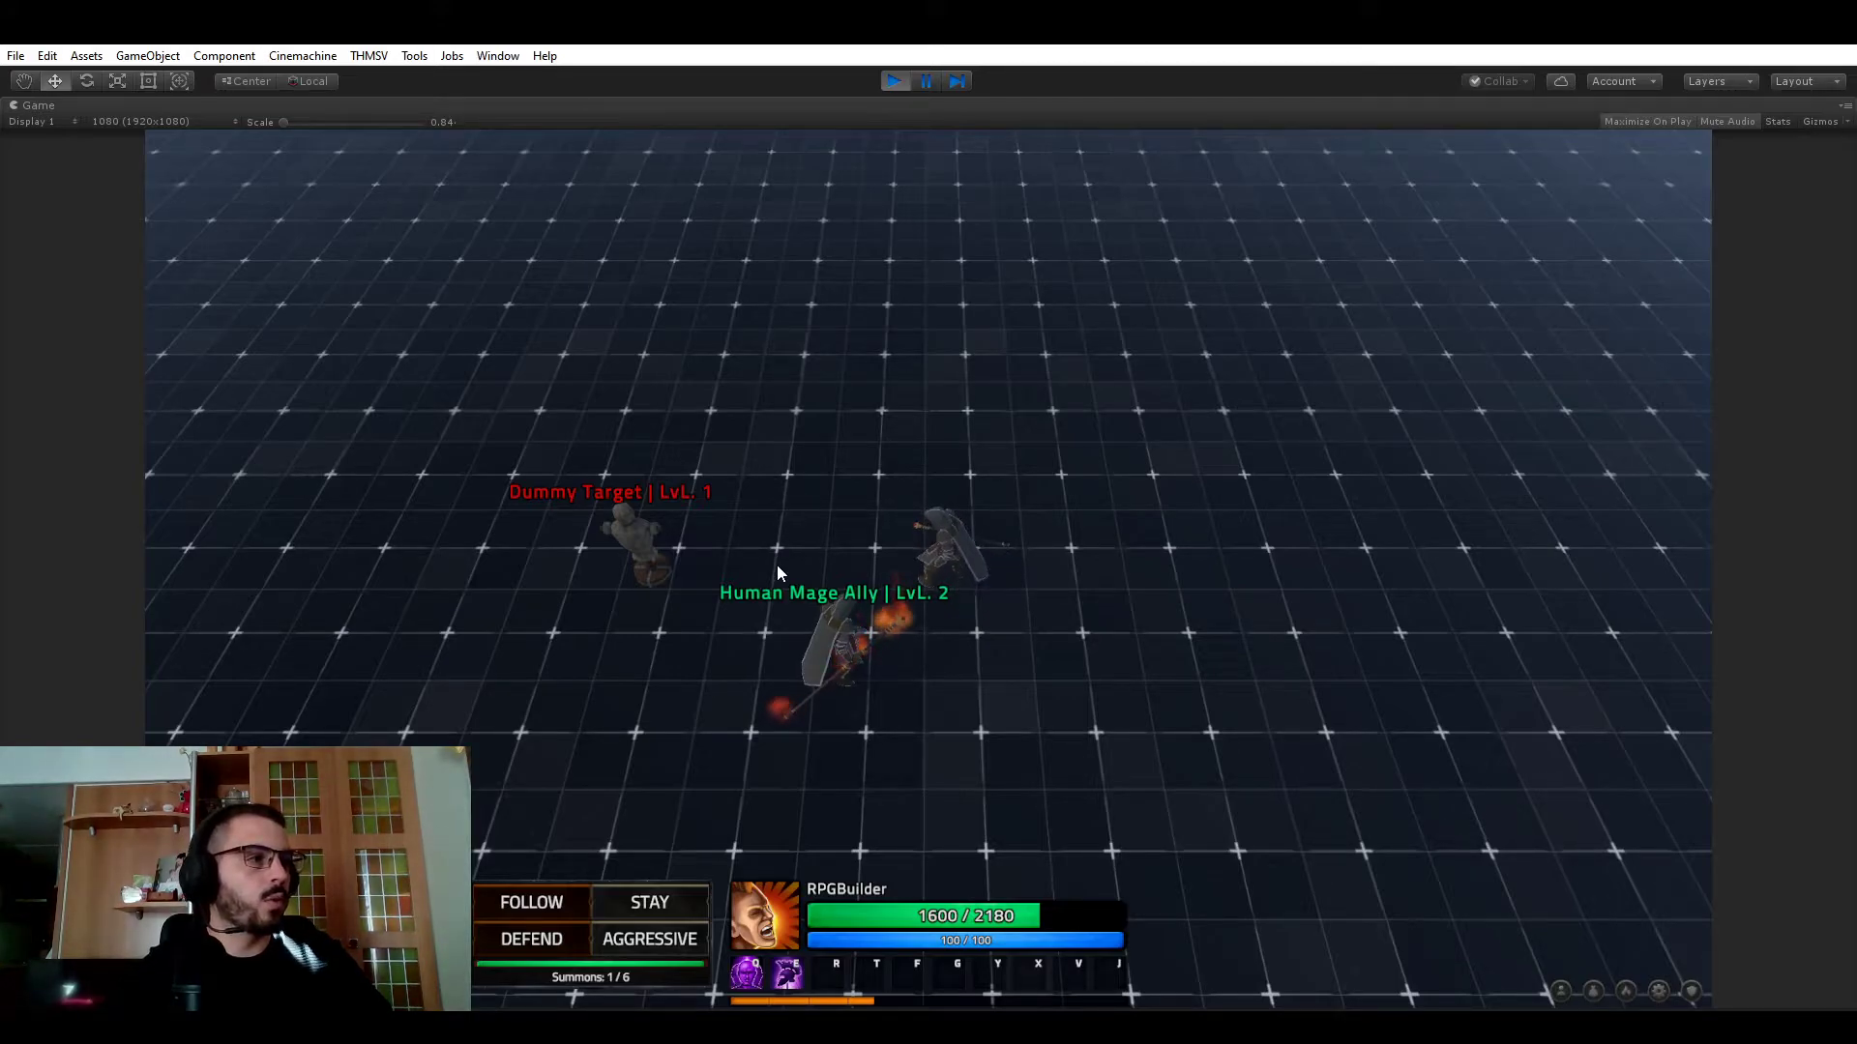
pyautogui.click(632, 941)
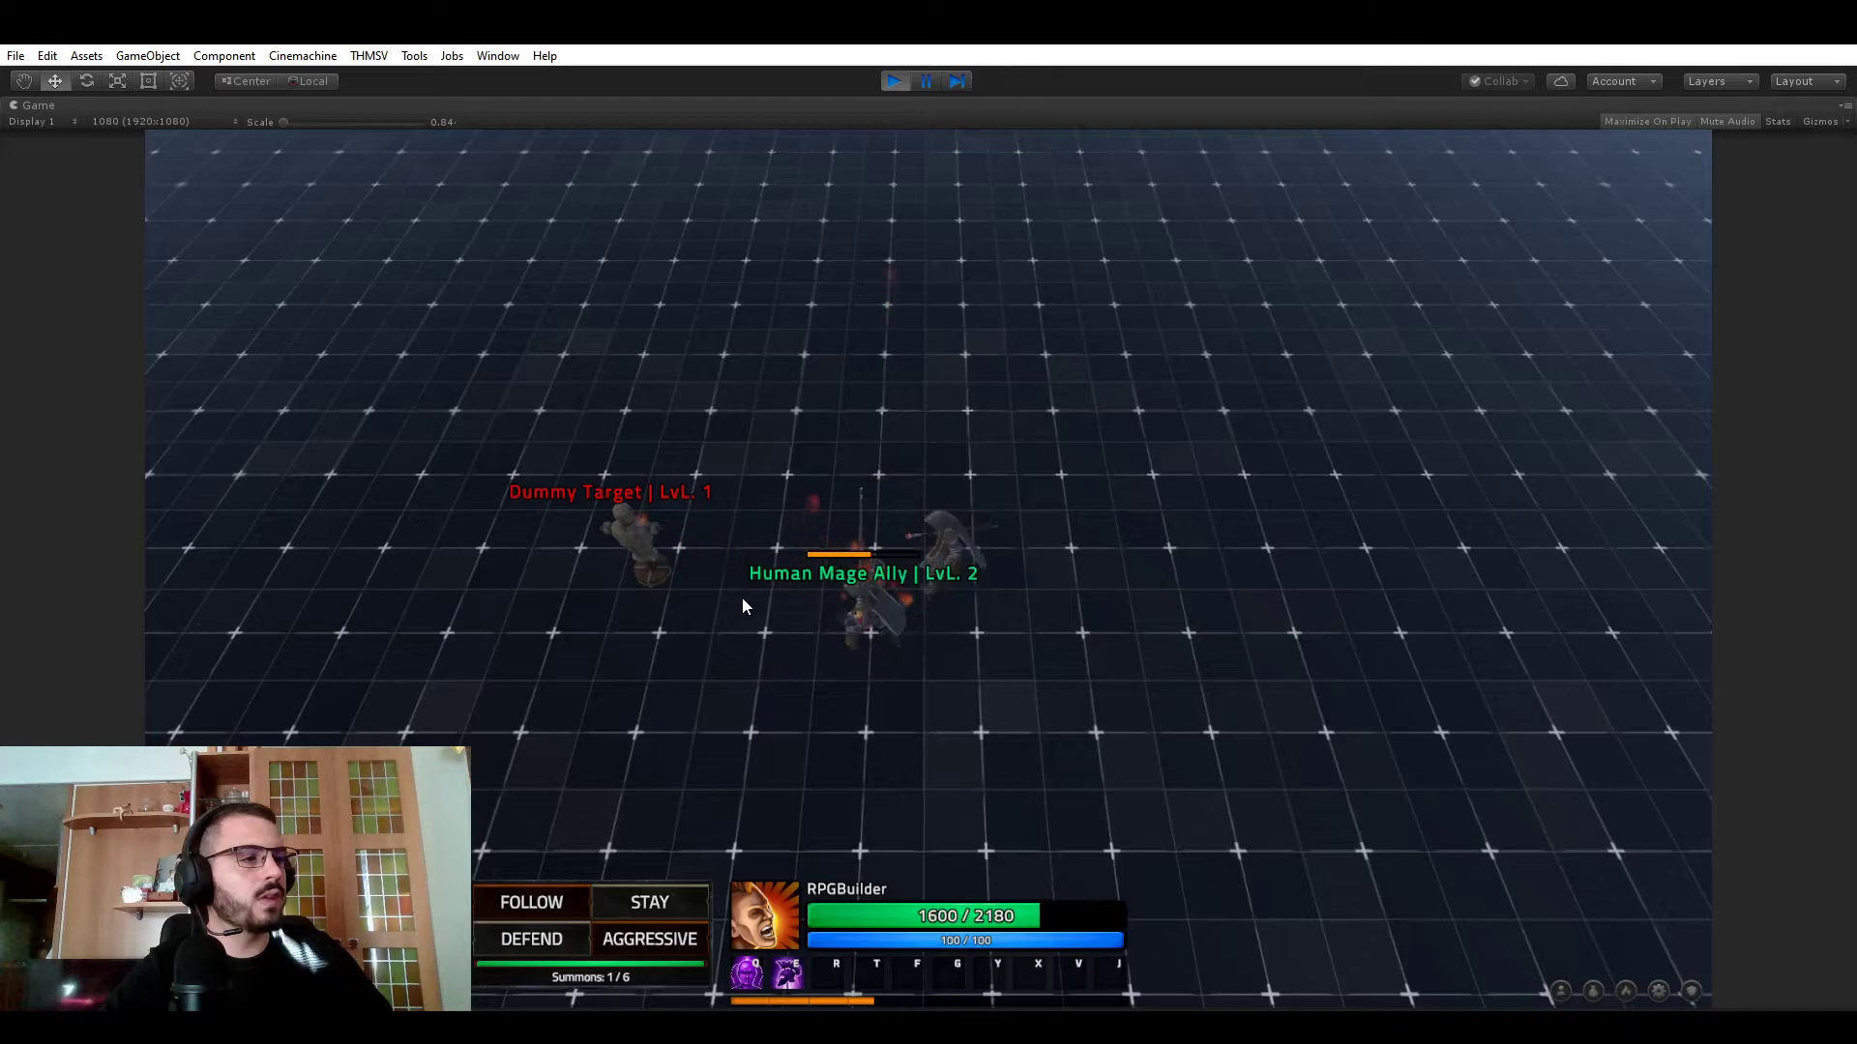
pyautogui.click(627, 557)
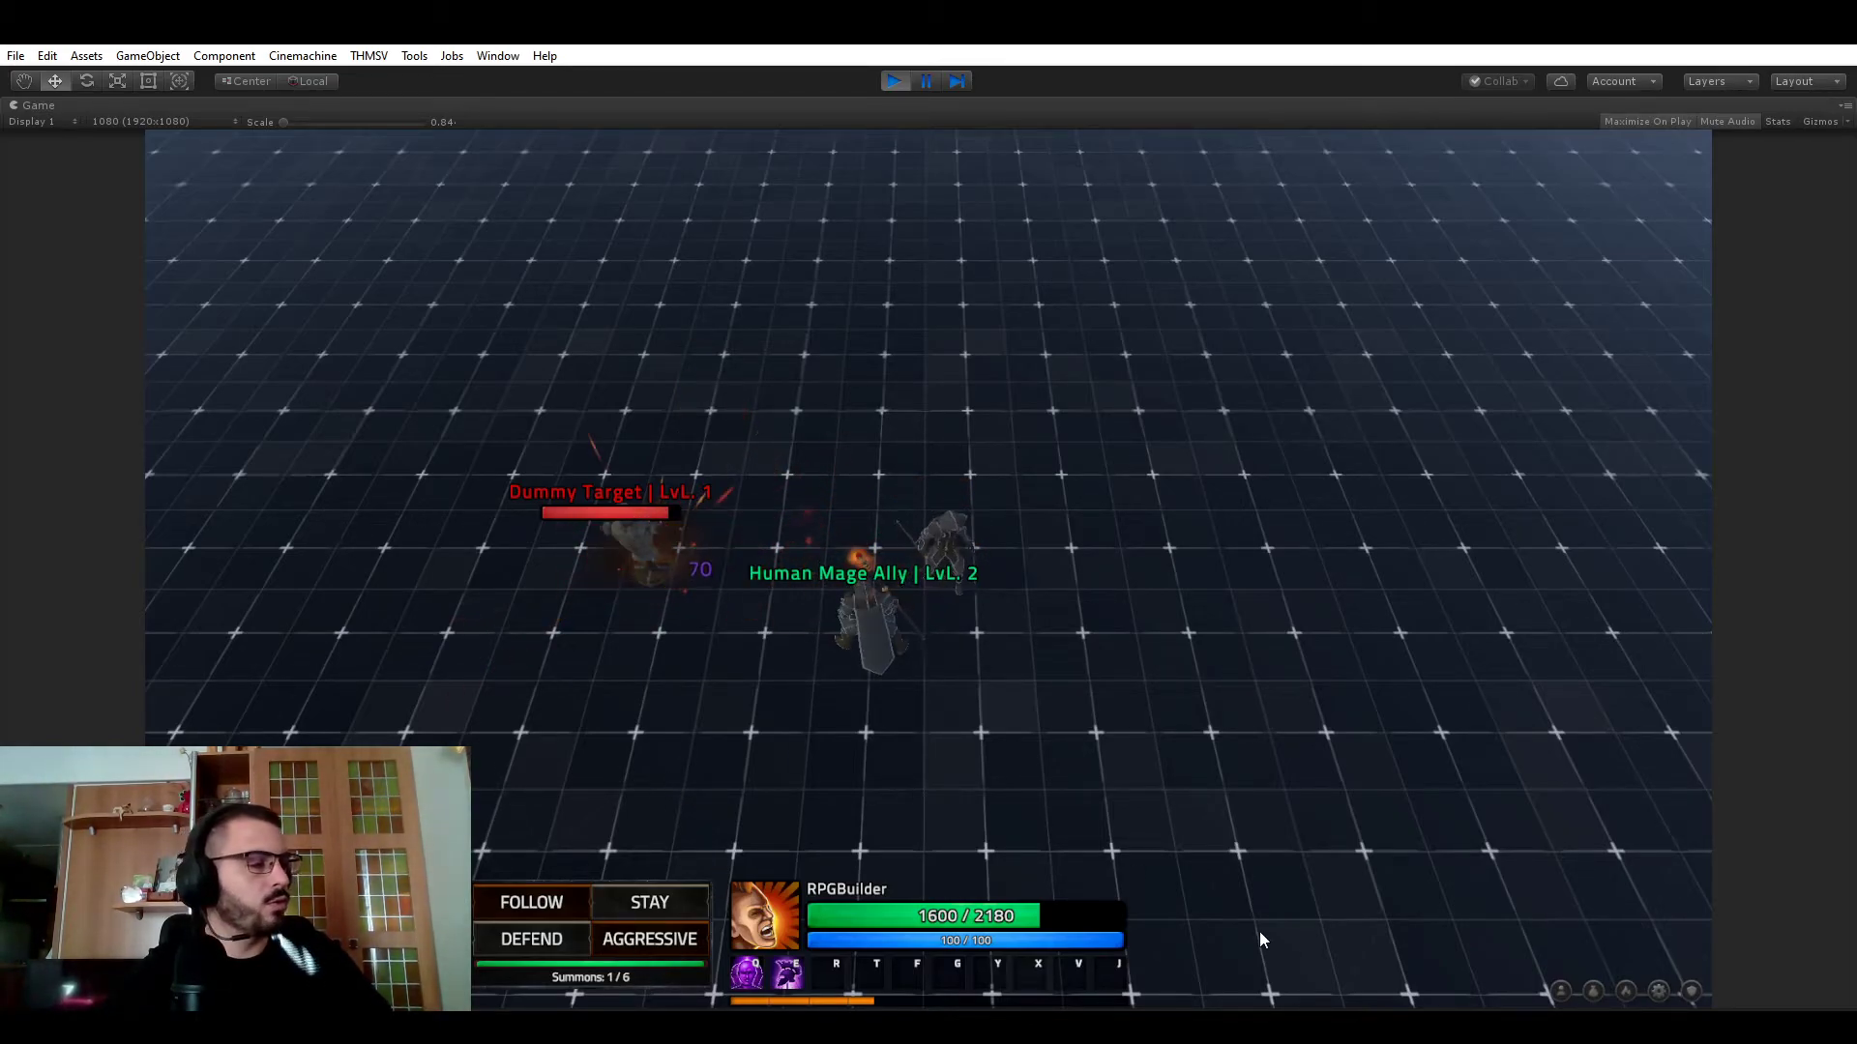
# - Examine the Summon Count stat in the character sheet and the equipped Trainee Staff's bonuses, and close the sheet
pyautogui.click(1559, 987)
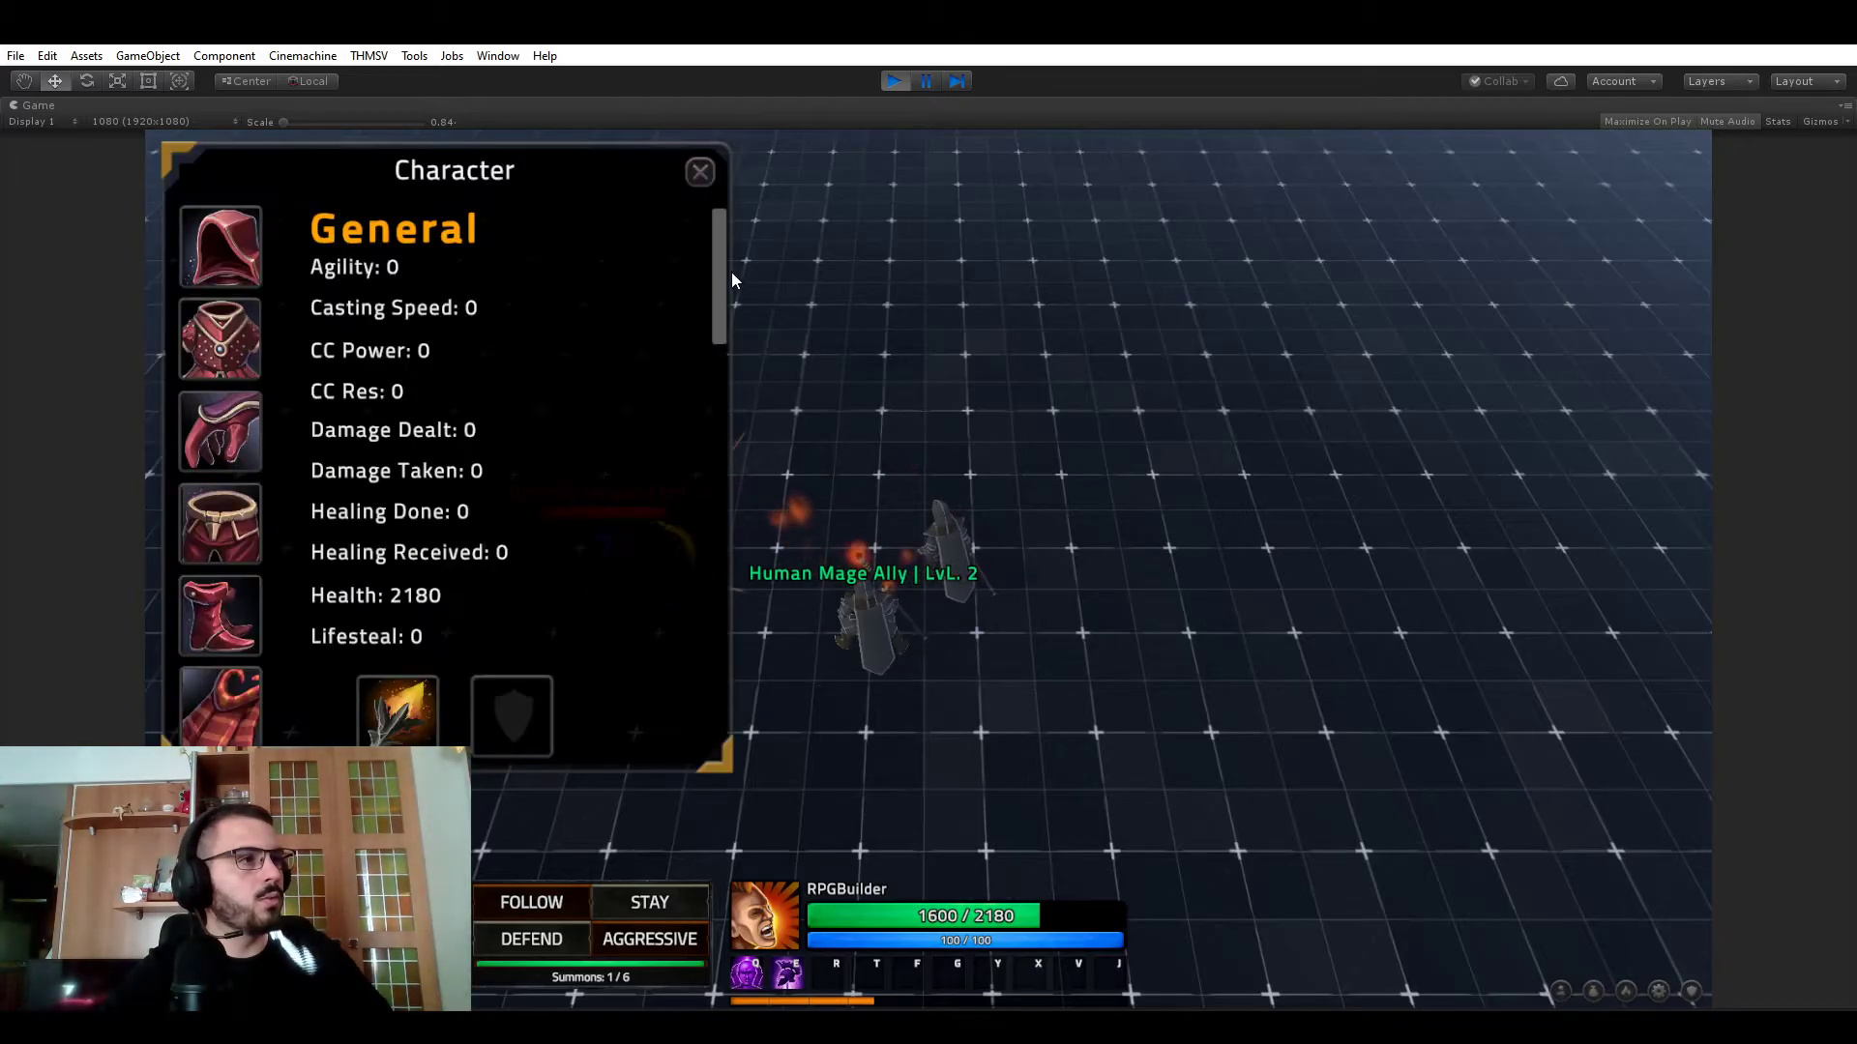
pyautogui.moveTo(731, 280); pyautogui.dragTo(717, 616)
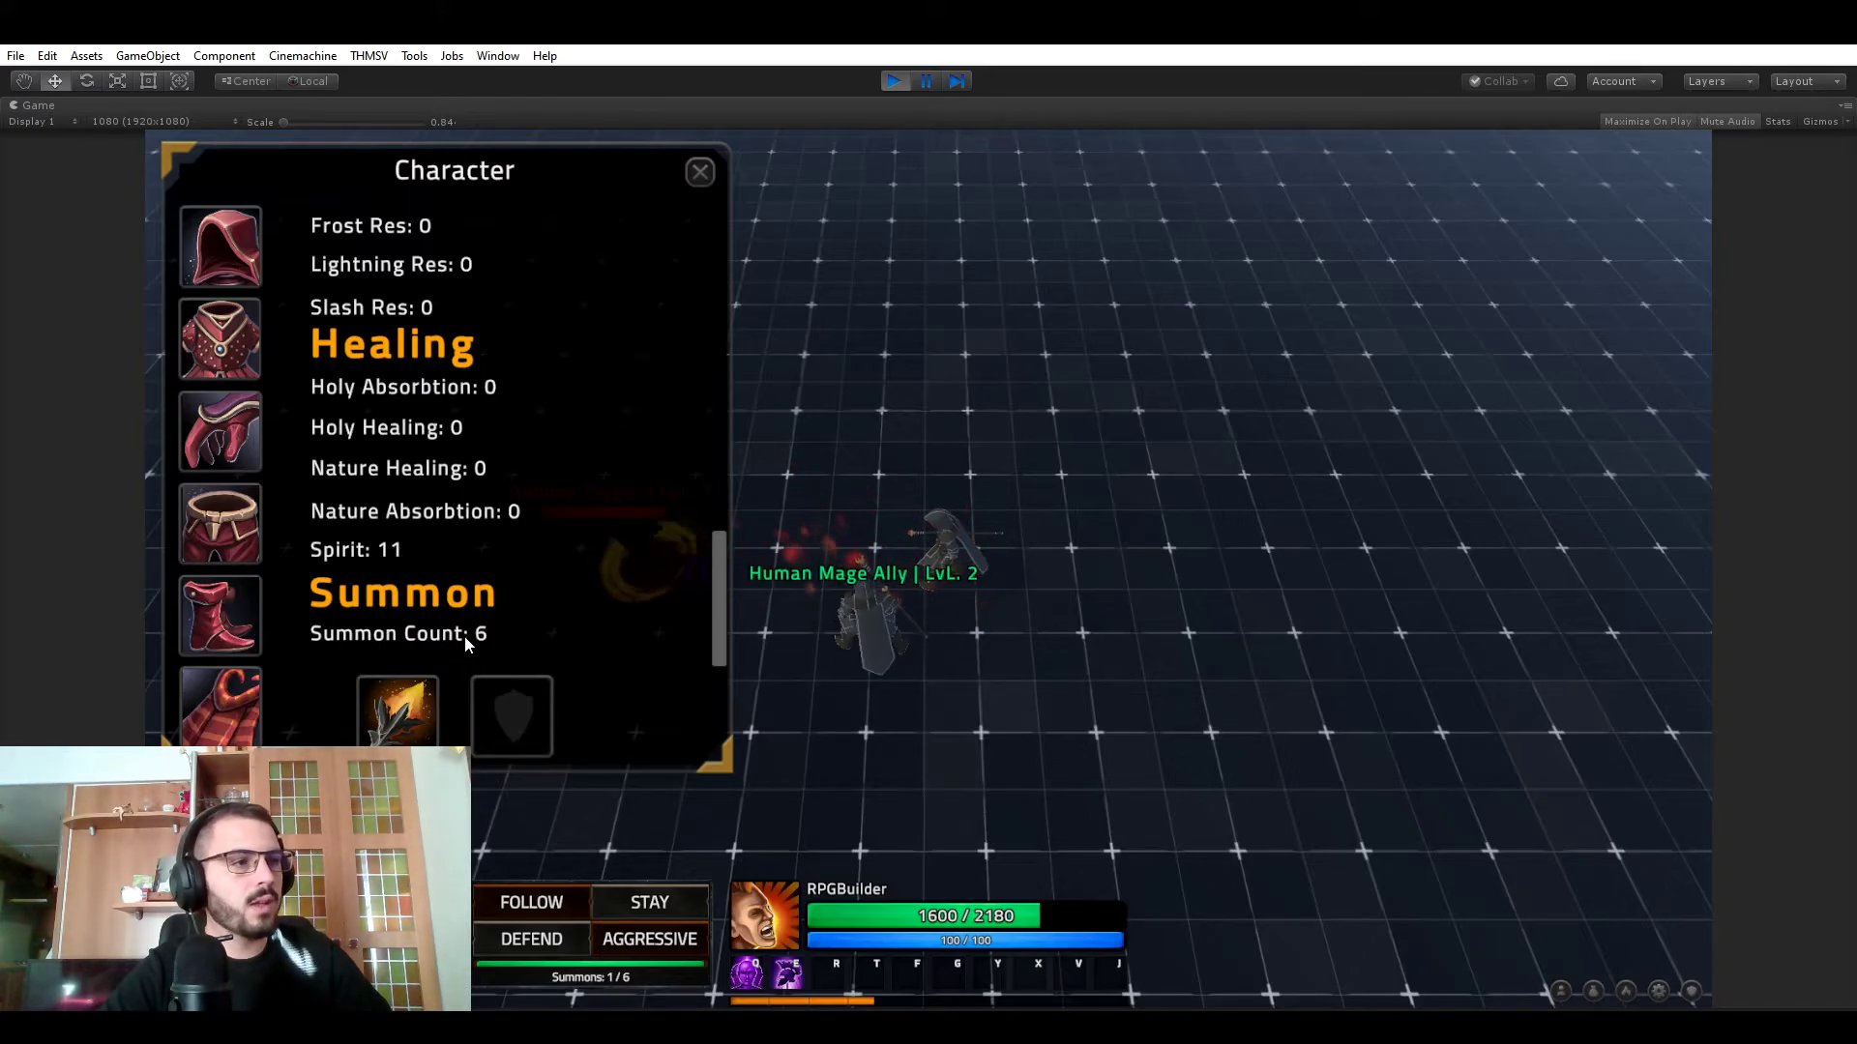
pyautogui.moveTo(396, 721)
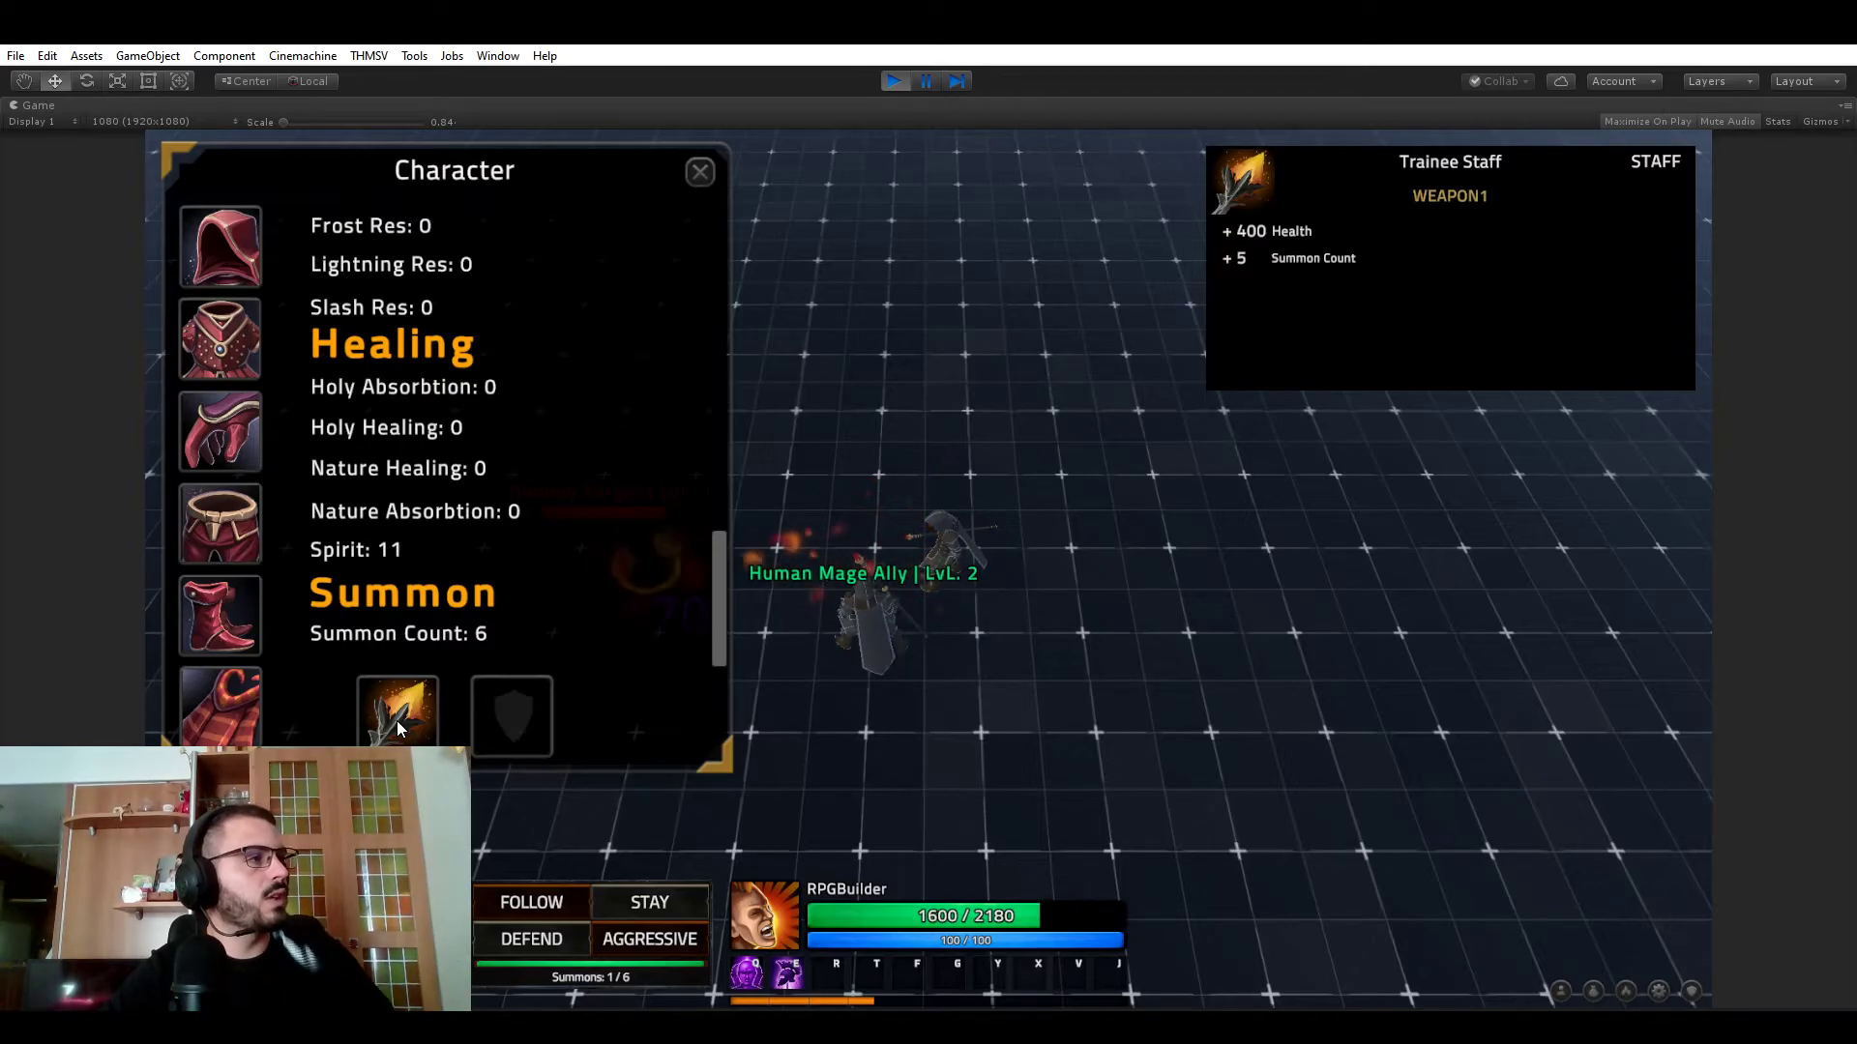
pyautogui.click(701, 173)
# - Examine the SUMMON_COUNT combat stat's function and base value in the RPG Builder editor, and close the editor
pyautogui.click(369, 55)
pyautogui.click(392, 73)
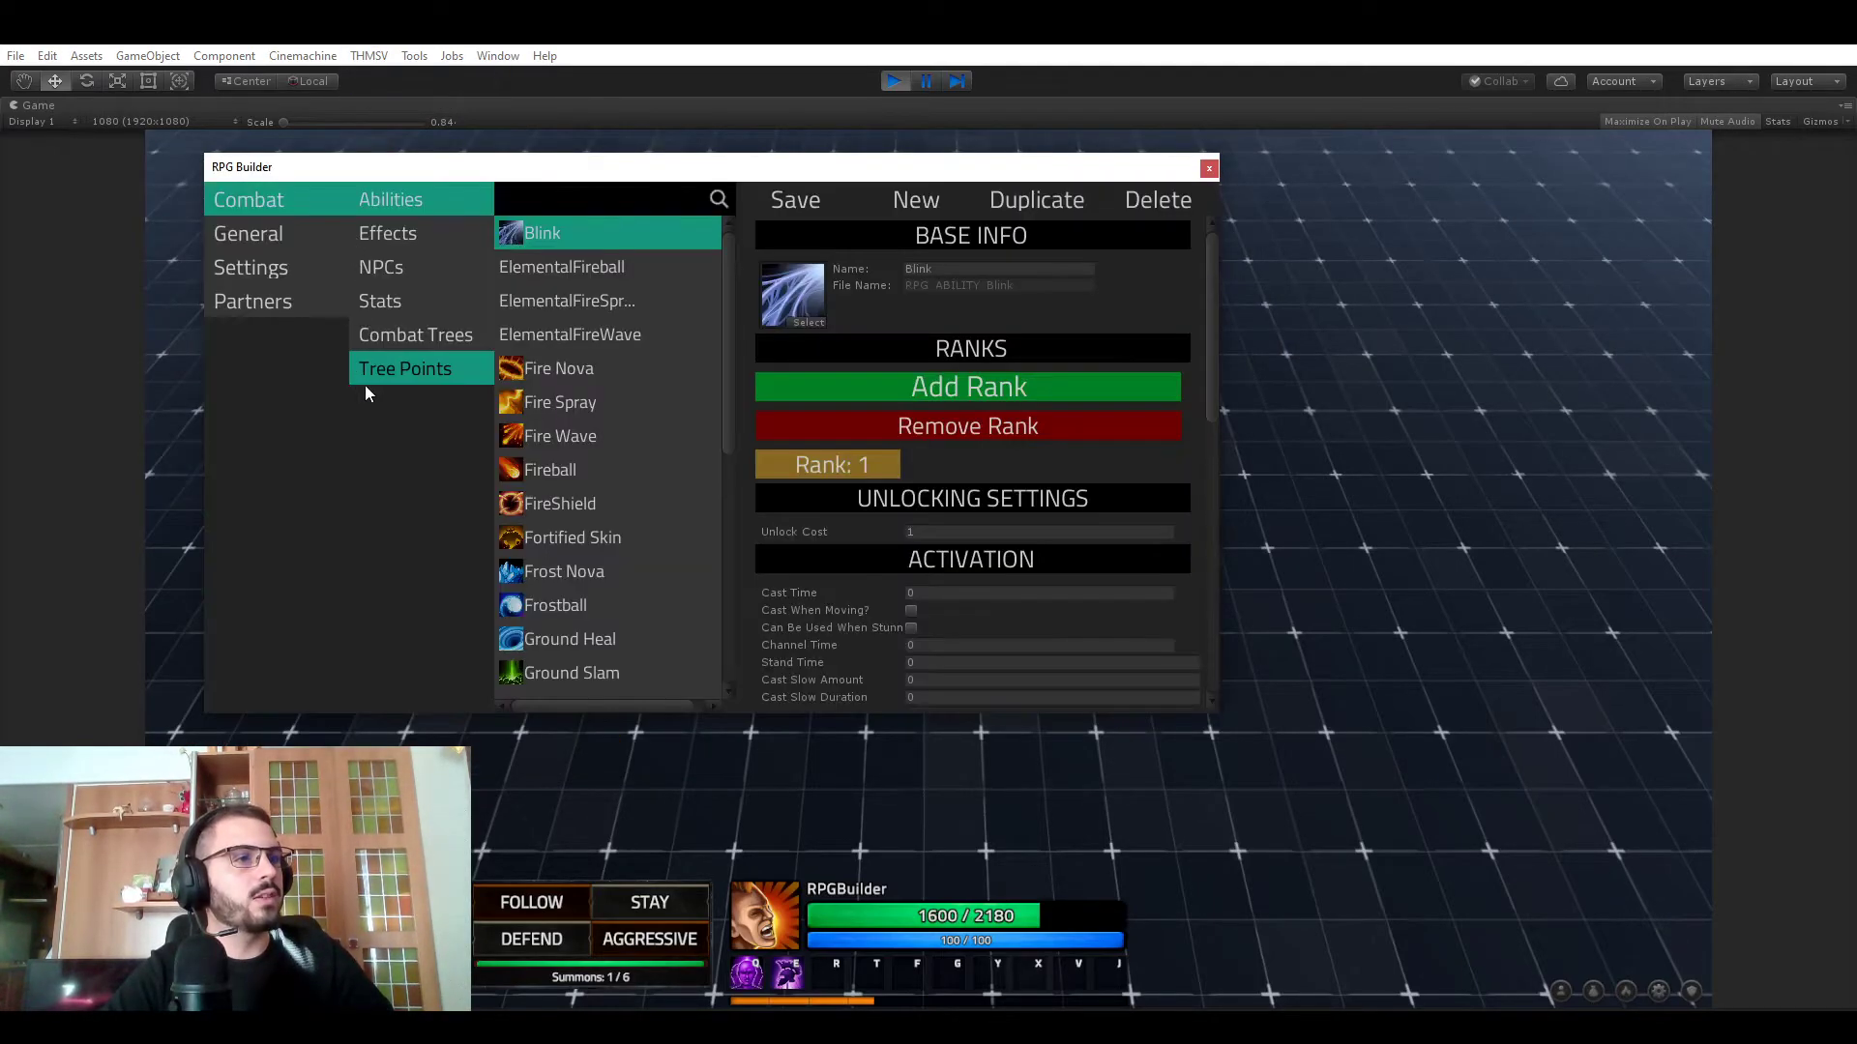
pyautogui.click(379, 300)
pyautogui.scroll(-5, 588, 394)
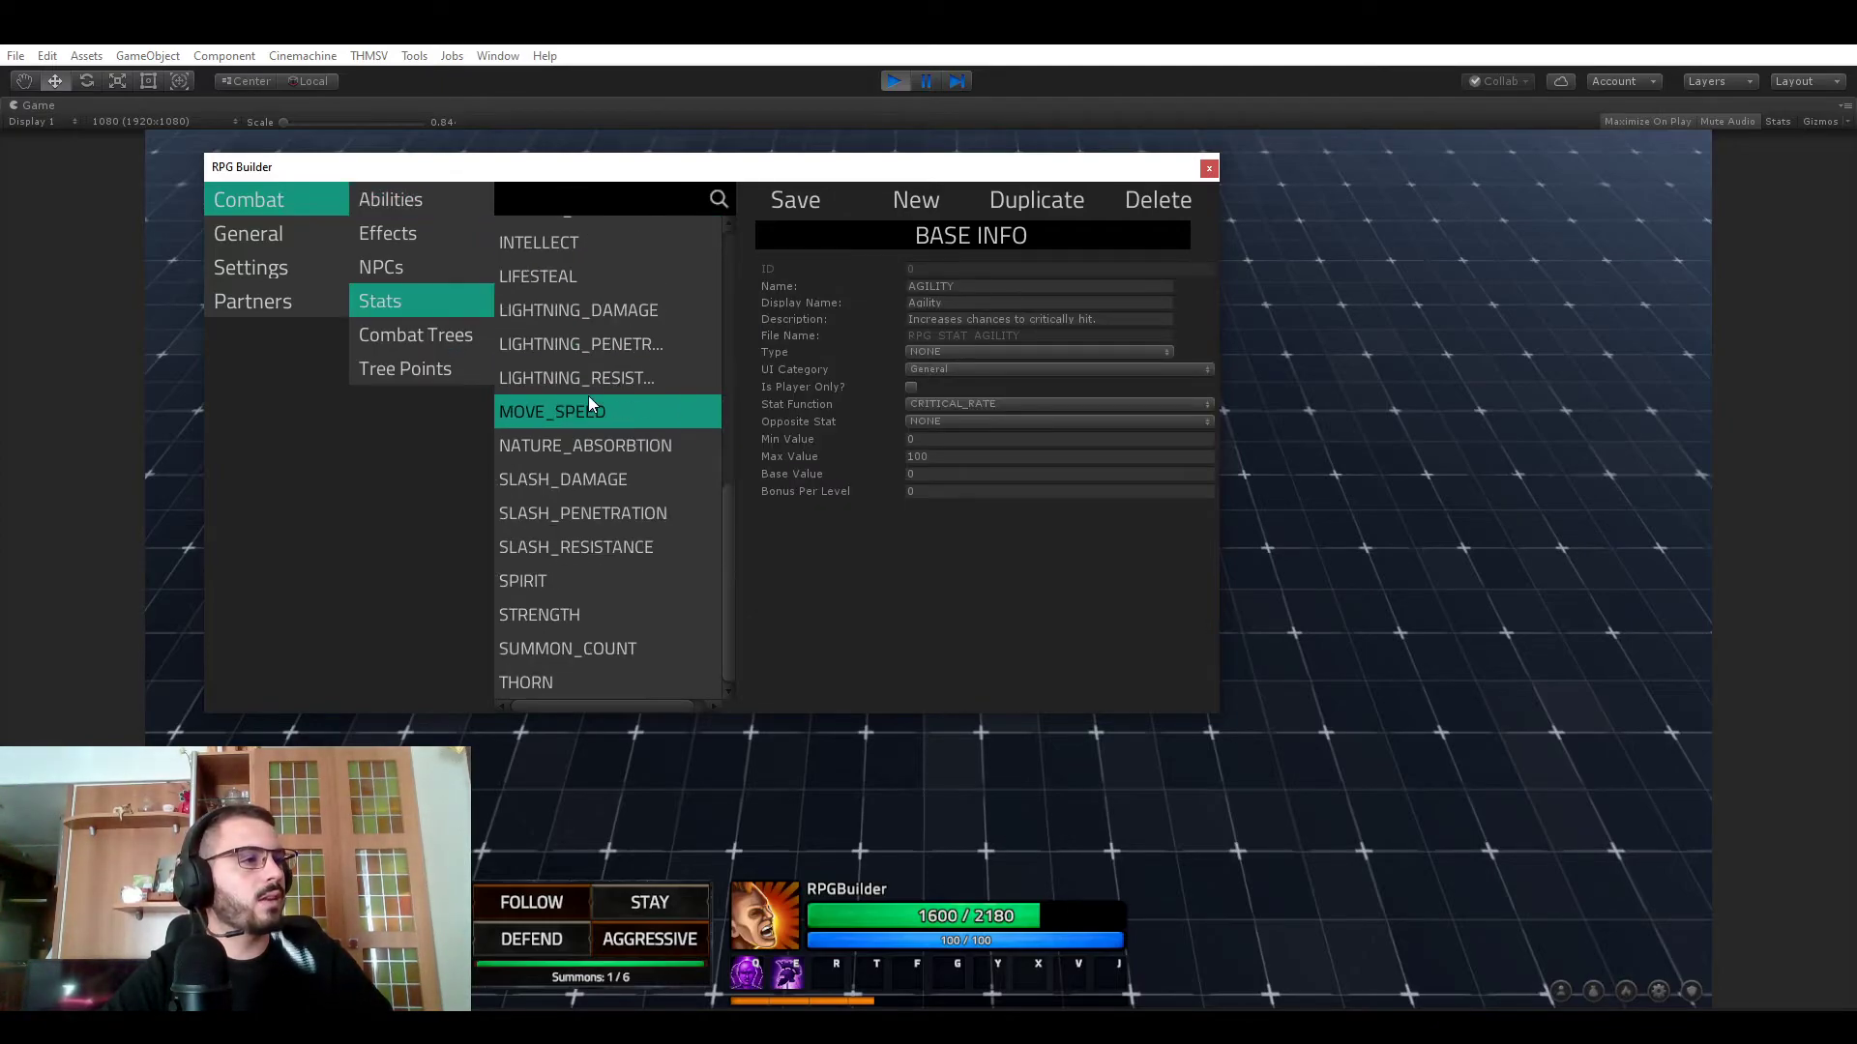
pyautogui.click(643, 640)
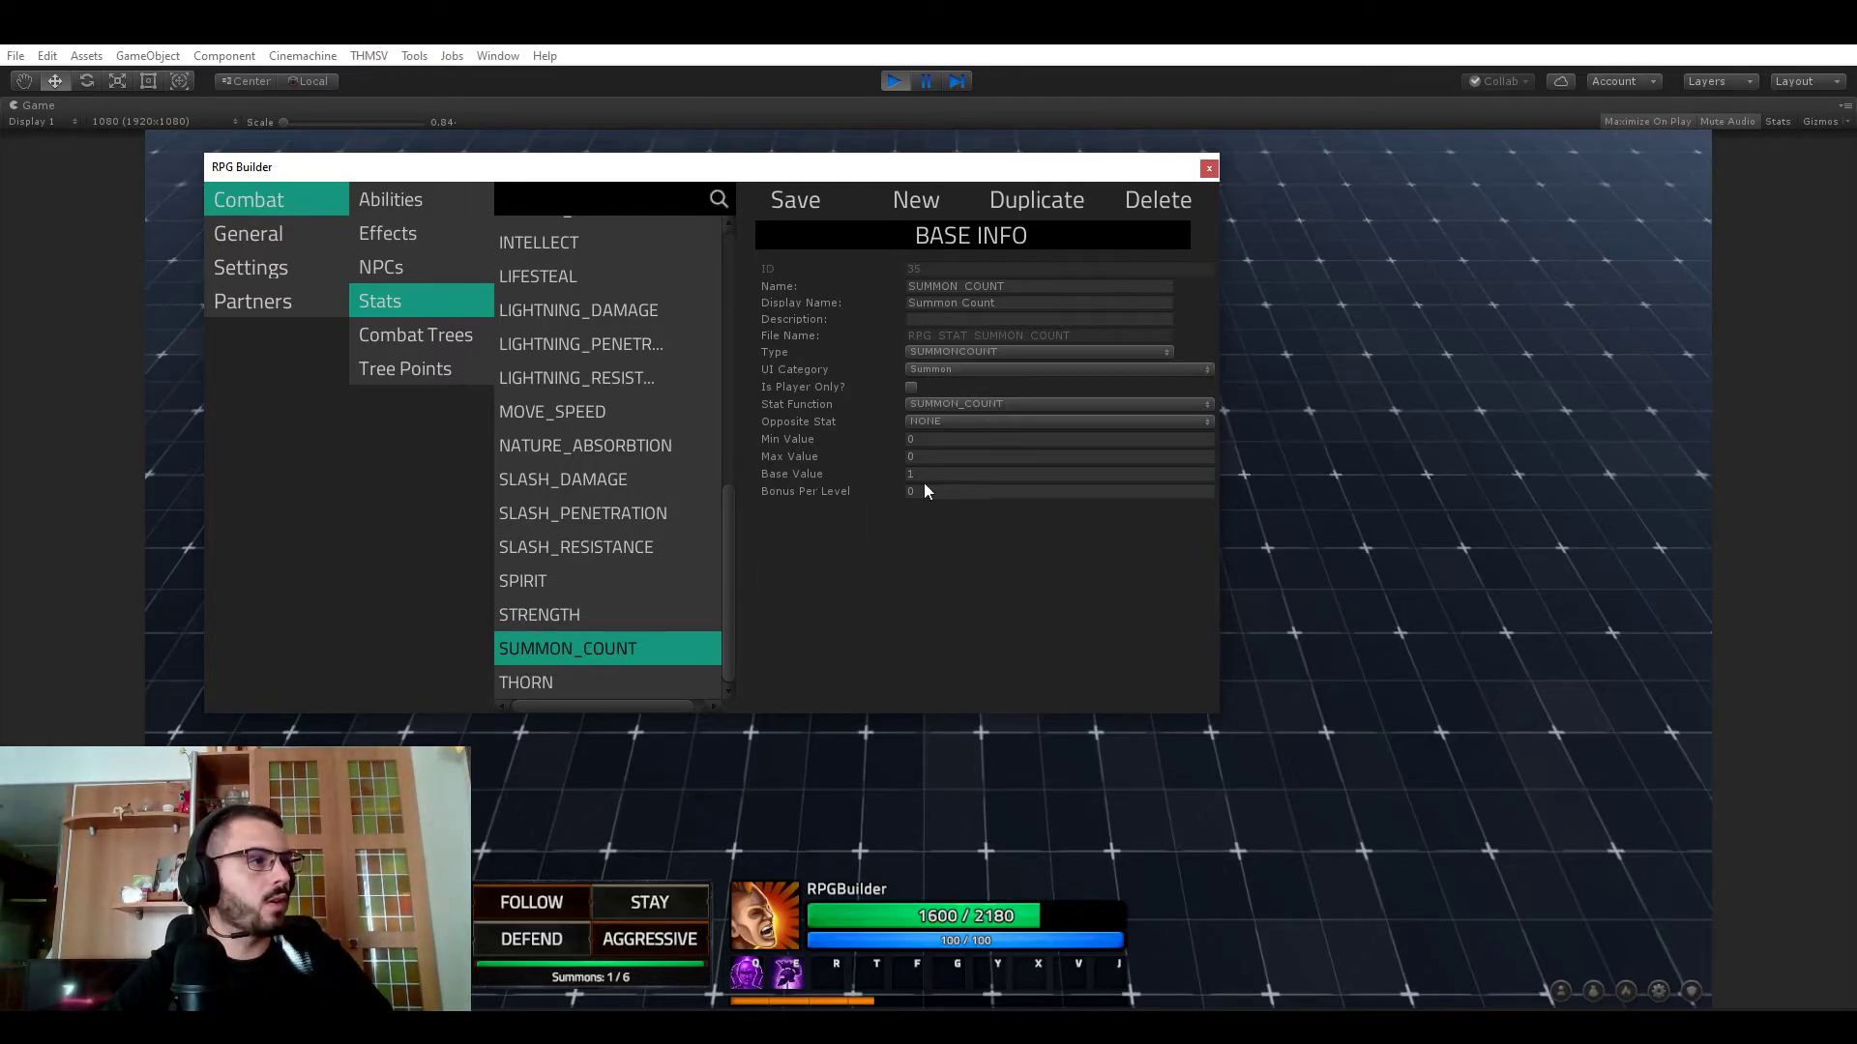
pyautogui.click(834, 477)
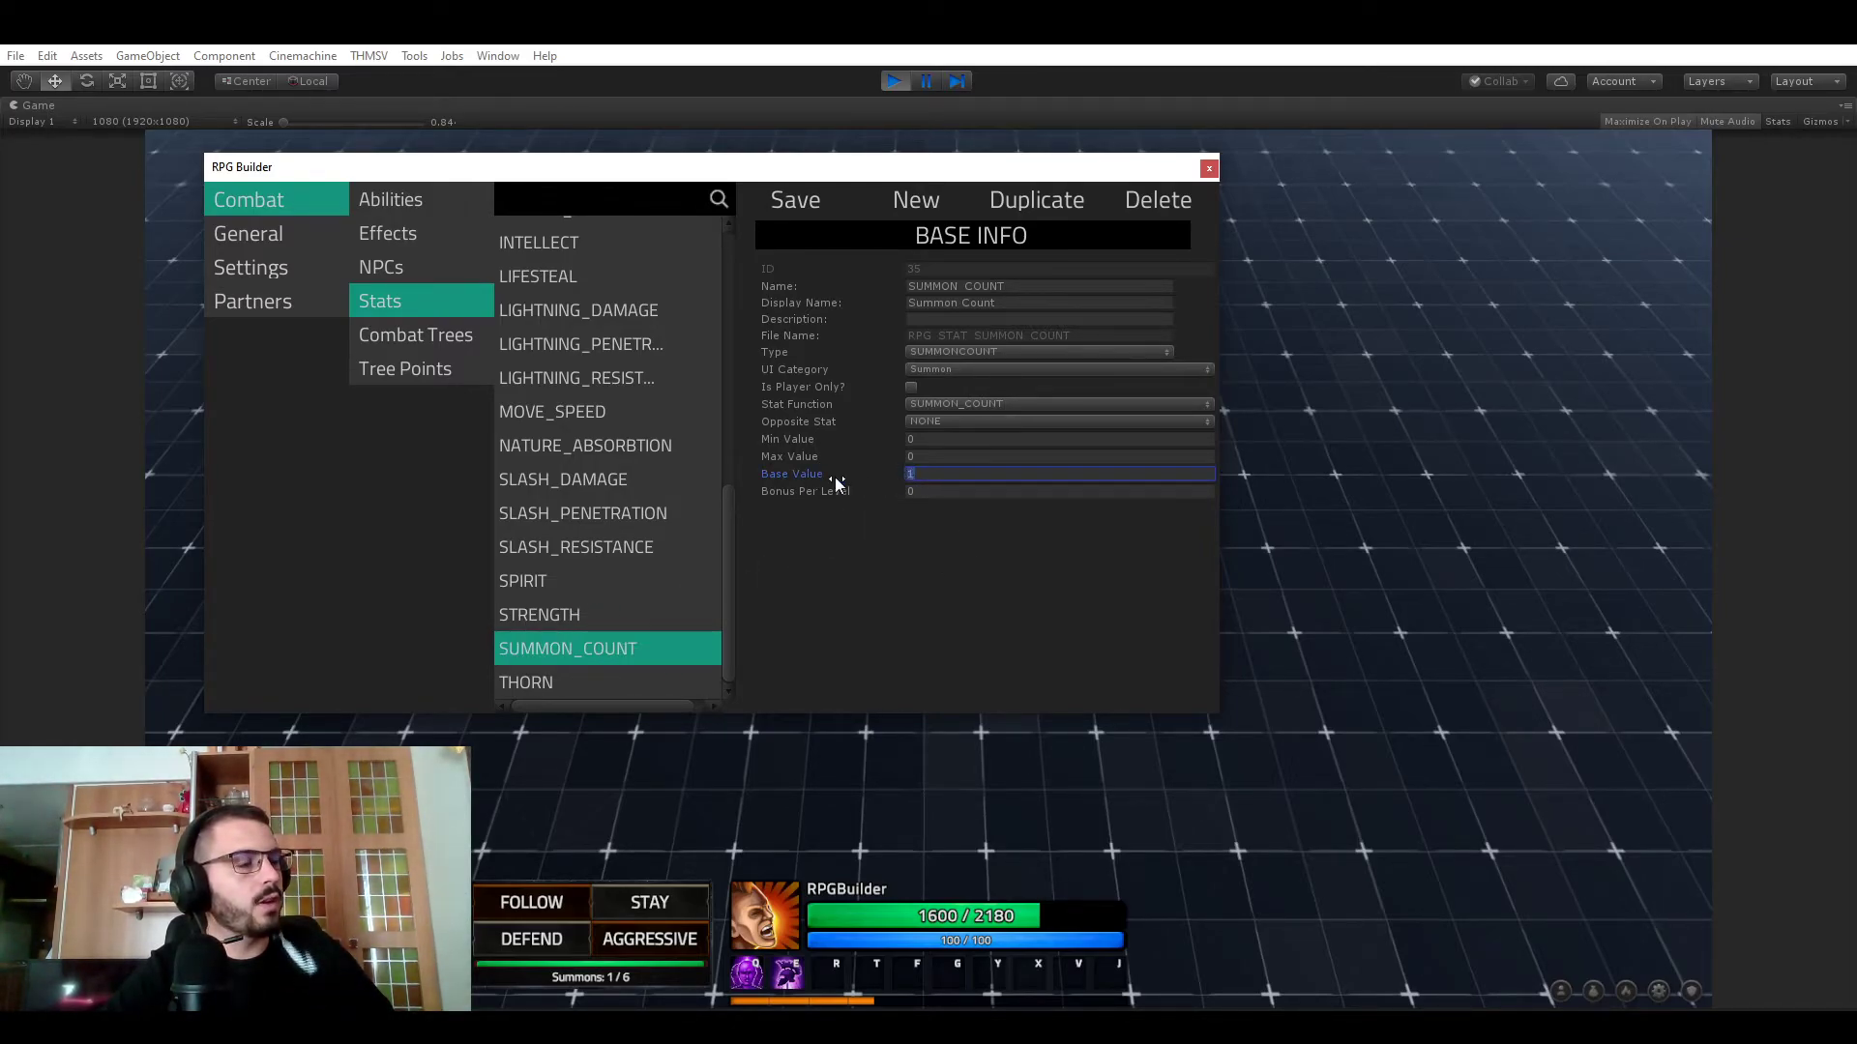
pyautogui.click(1210, 170)
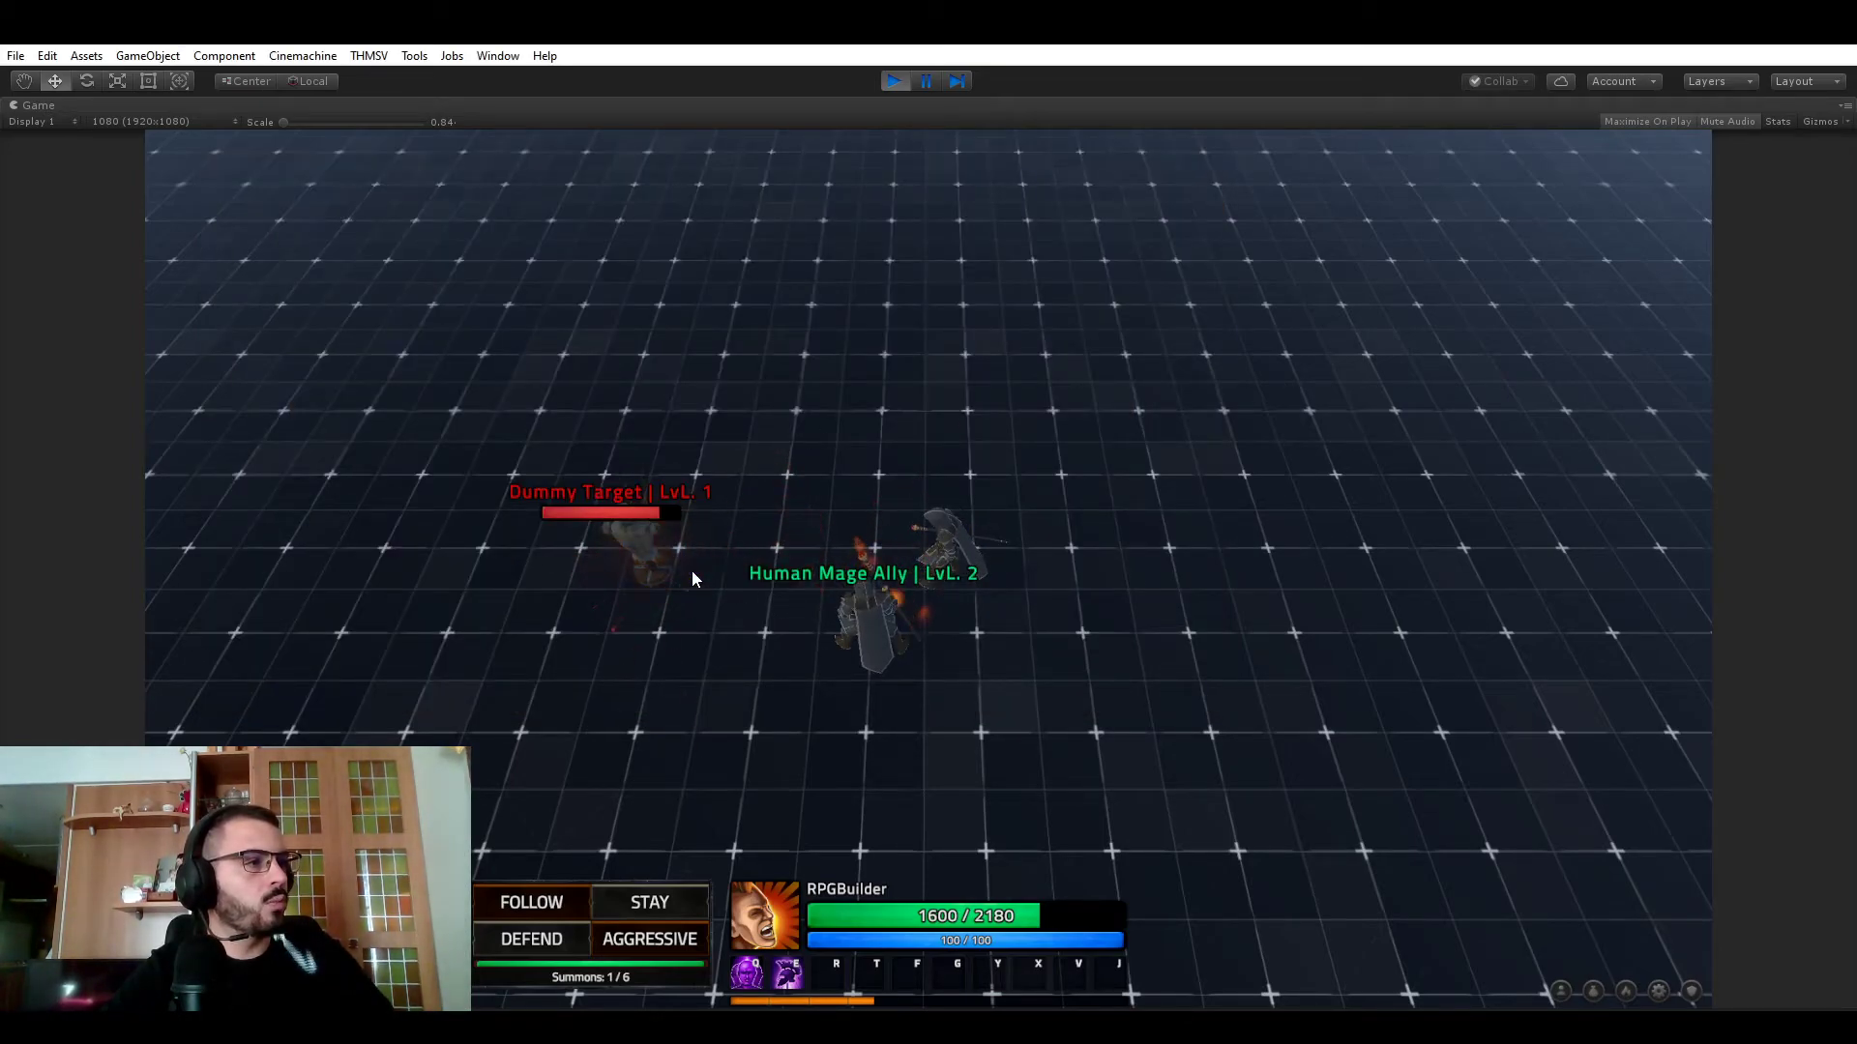
# - Summon the Human Warrior Allies beside the mage and move the character around the group attacking the Dummy Target
pyautogui.press('w')
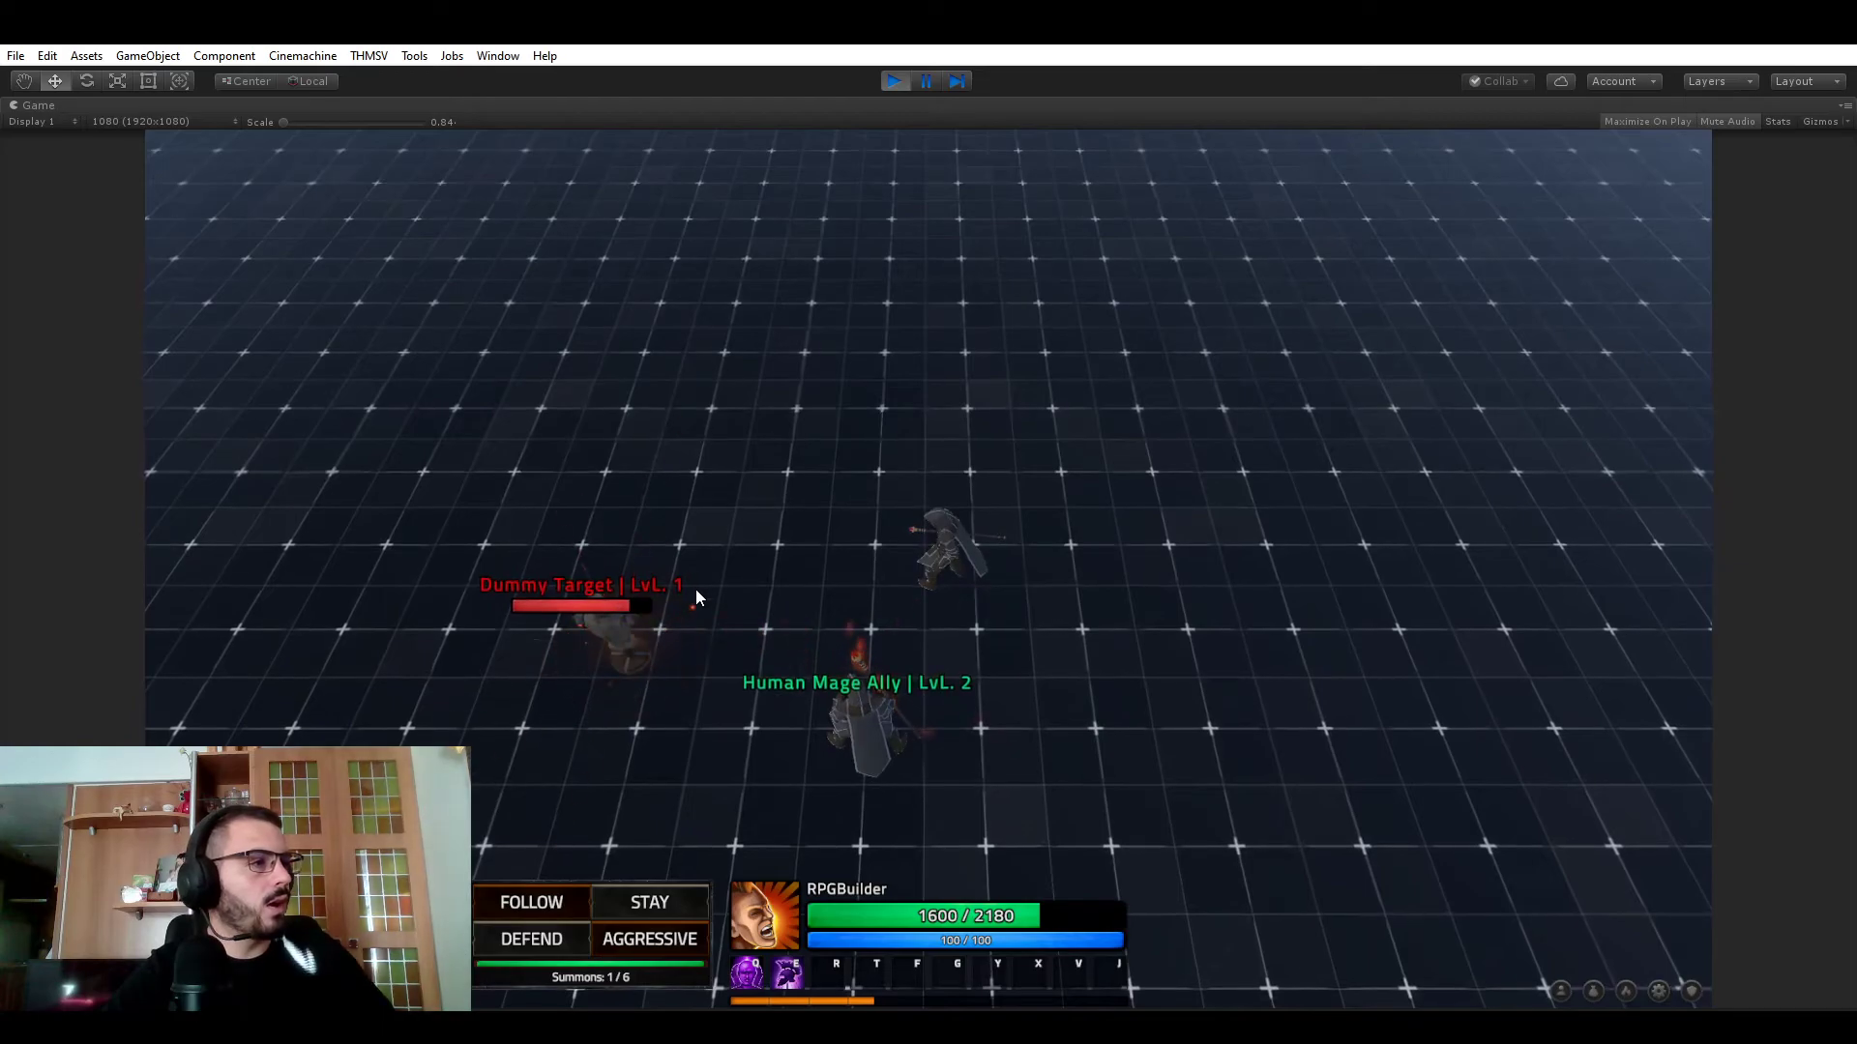
pyautogui.press('e')
pyautogui.press('a')
pyautogui.press('w')
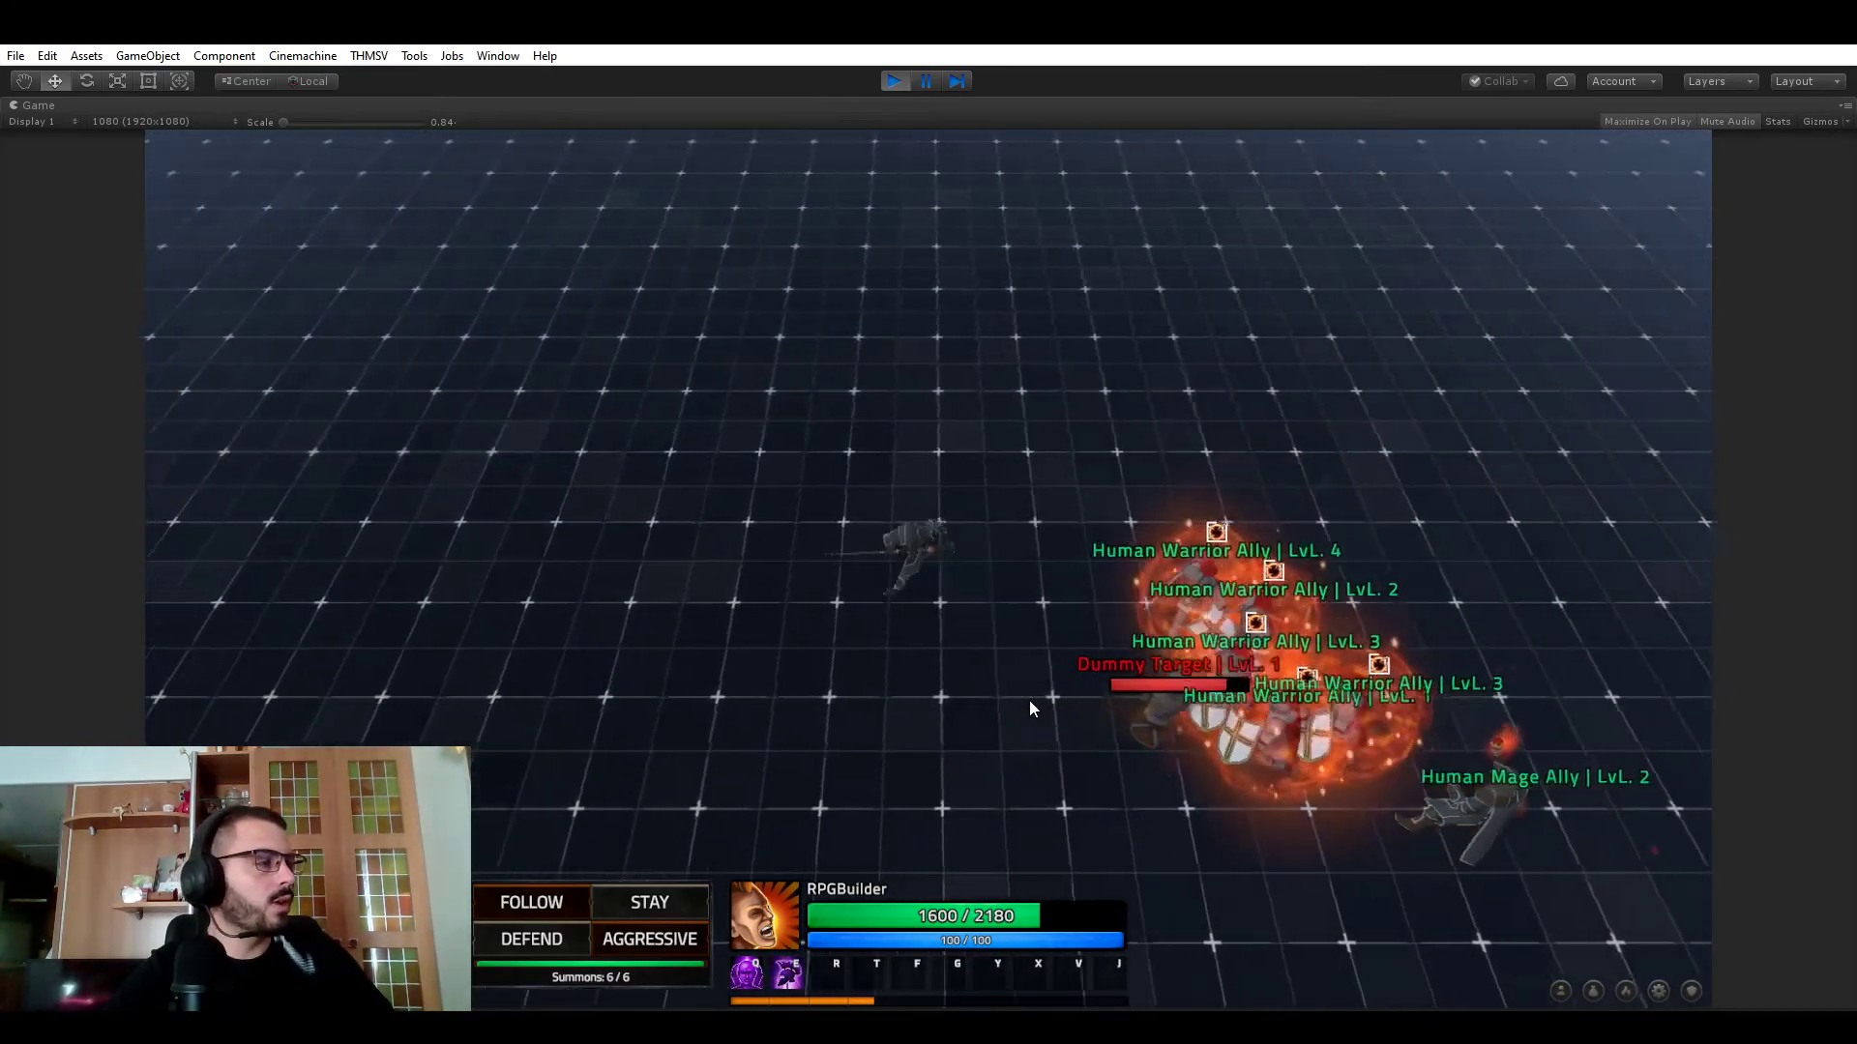
pyautogui.press('s')
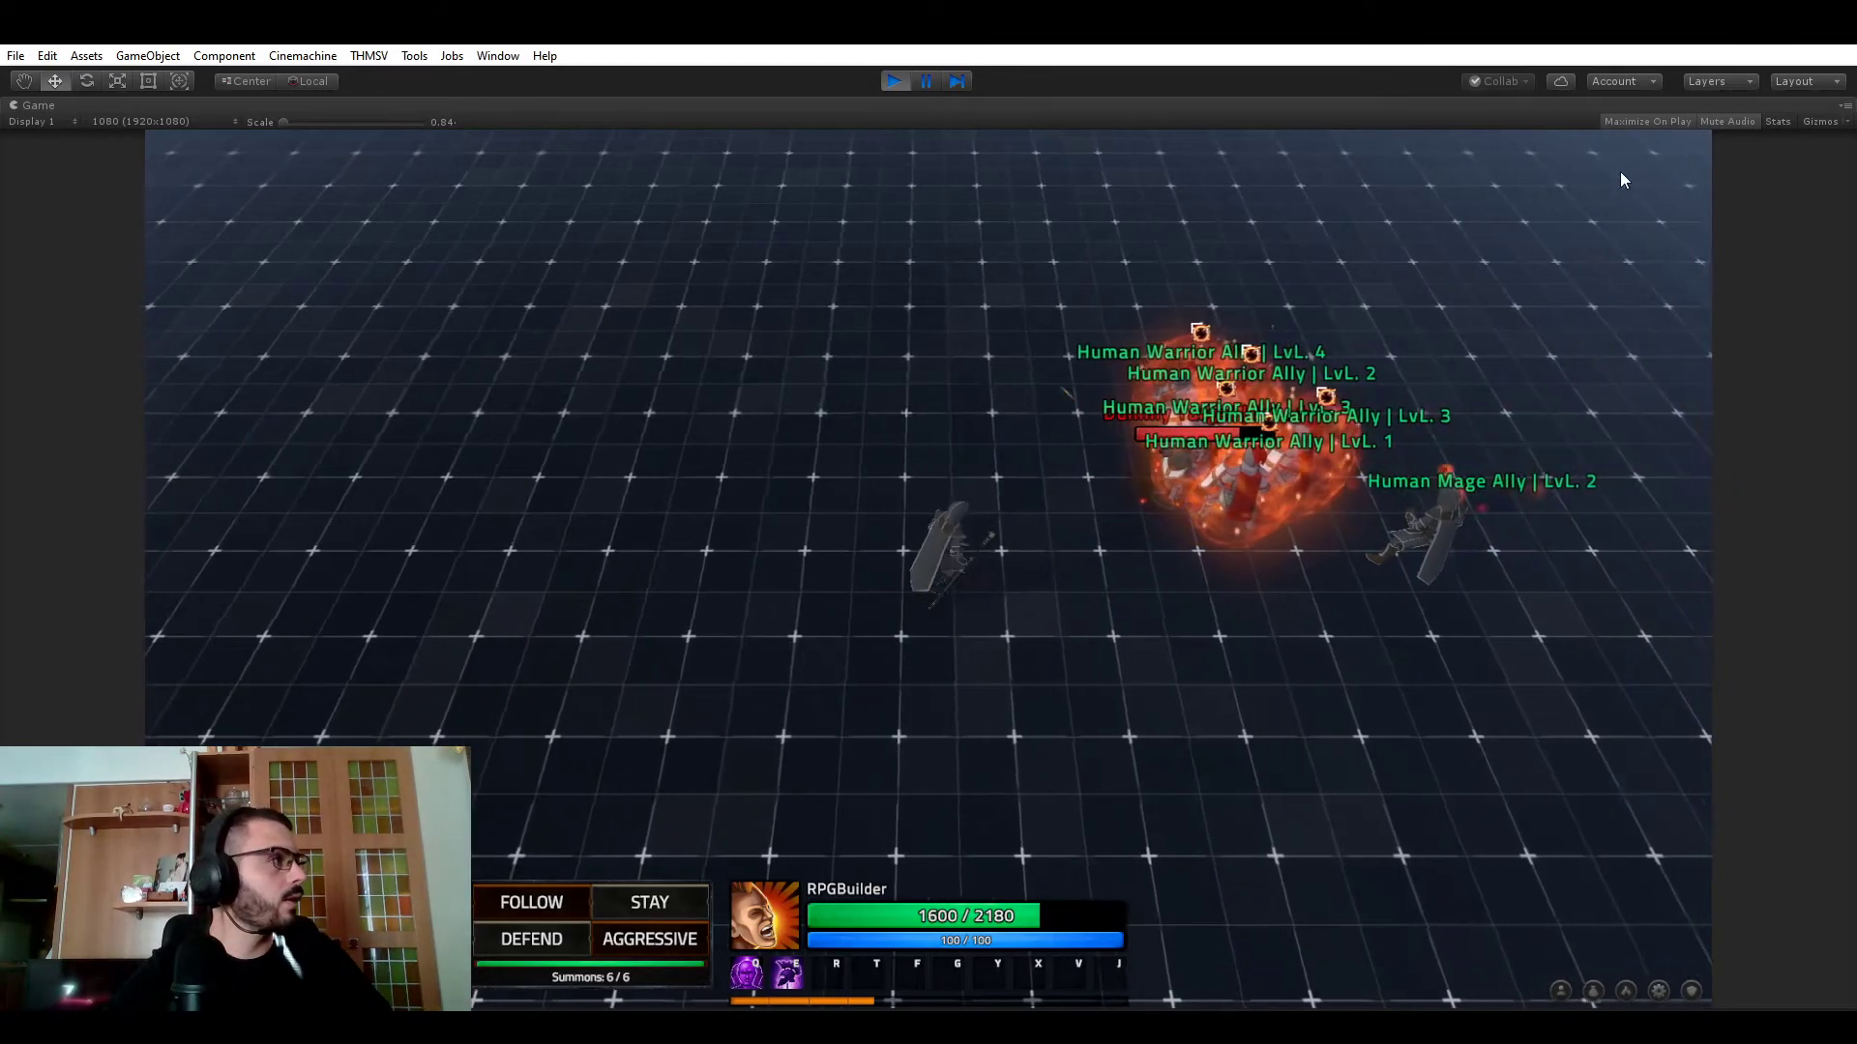
# - Restore the full editor layout during play and delete DummyTarget(Clone) from TestScene
pyautogui.click(936, 84)
pyautogui.click(930, 83)
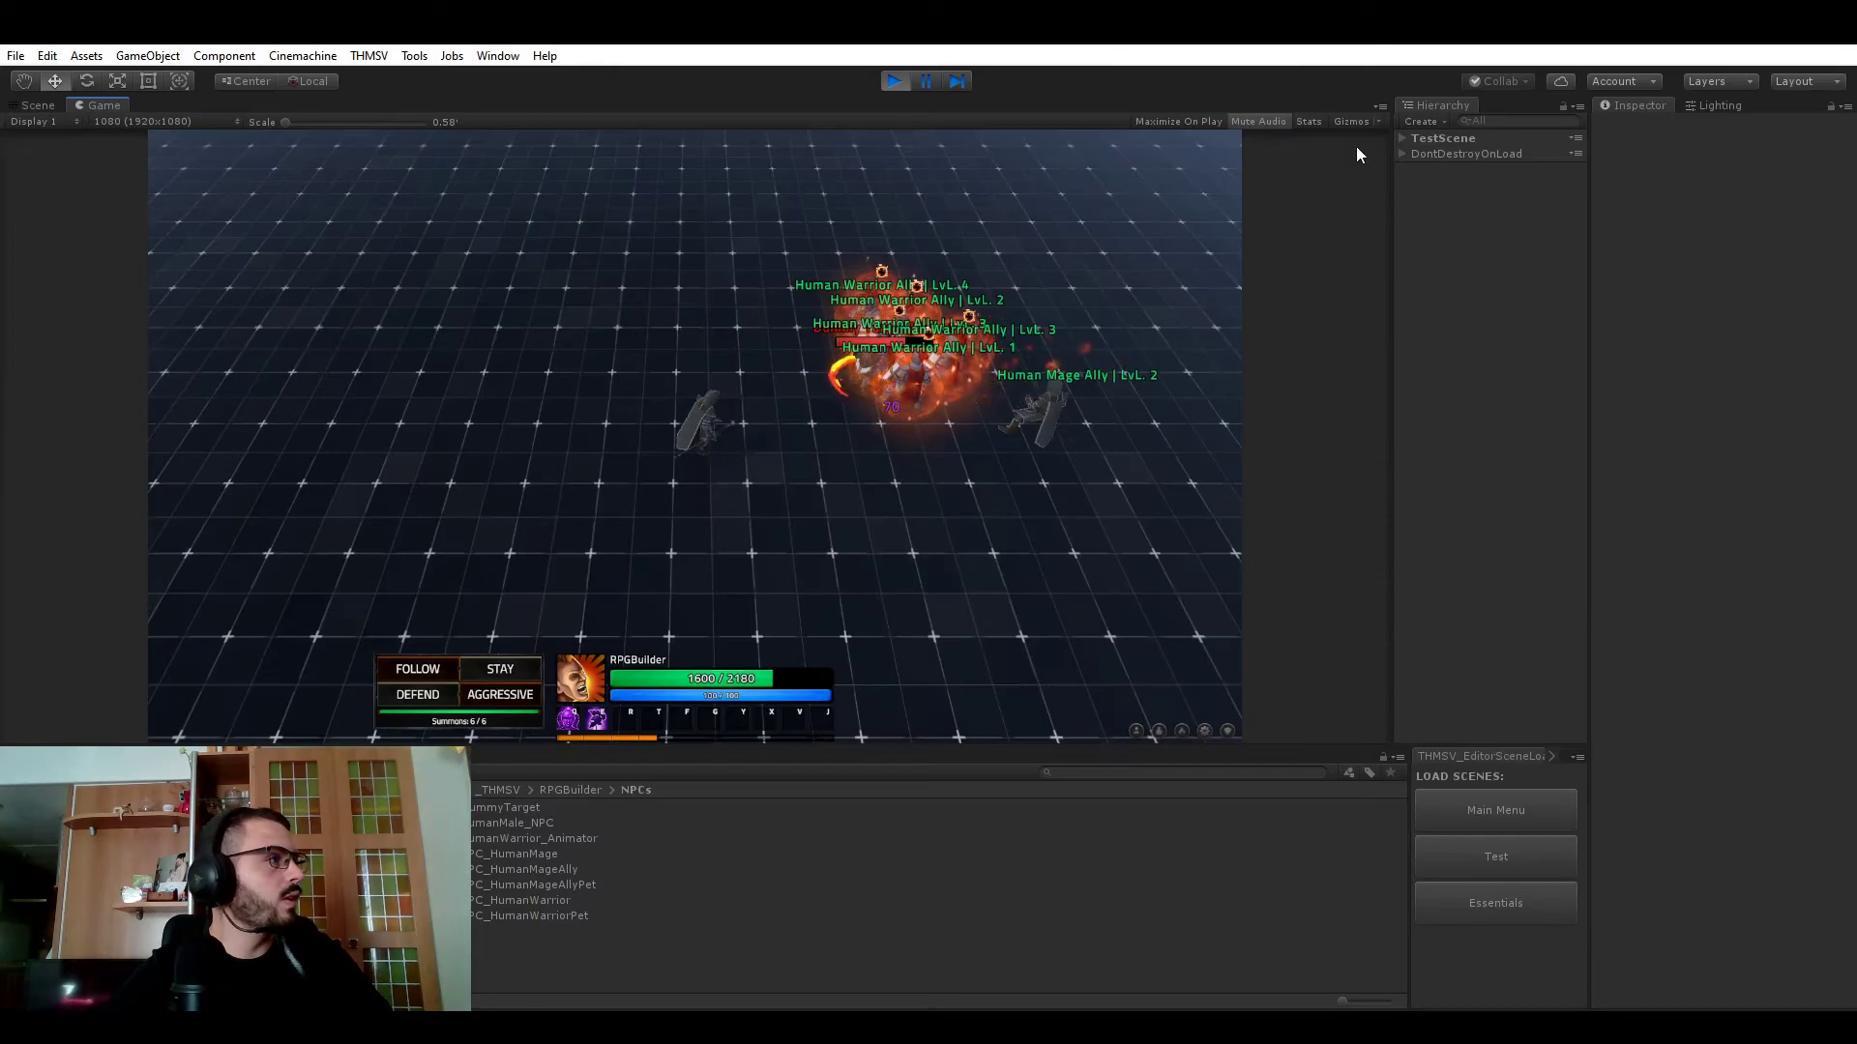
pyautogui.click(1402, 138)
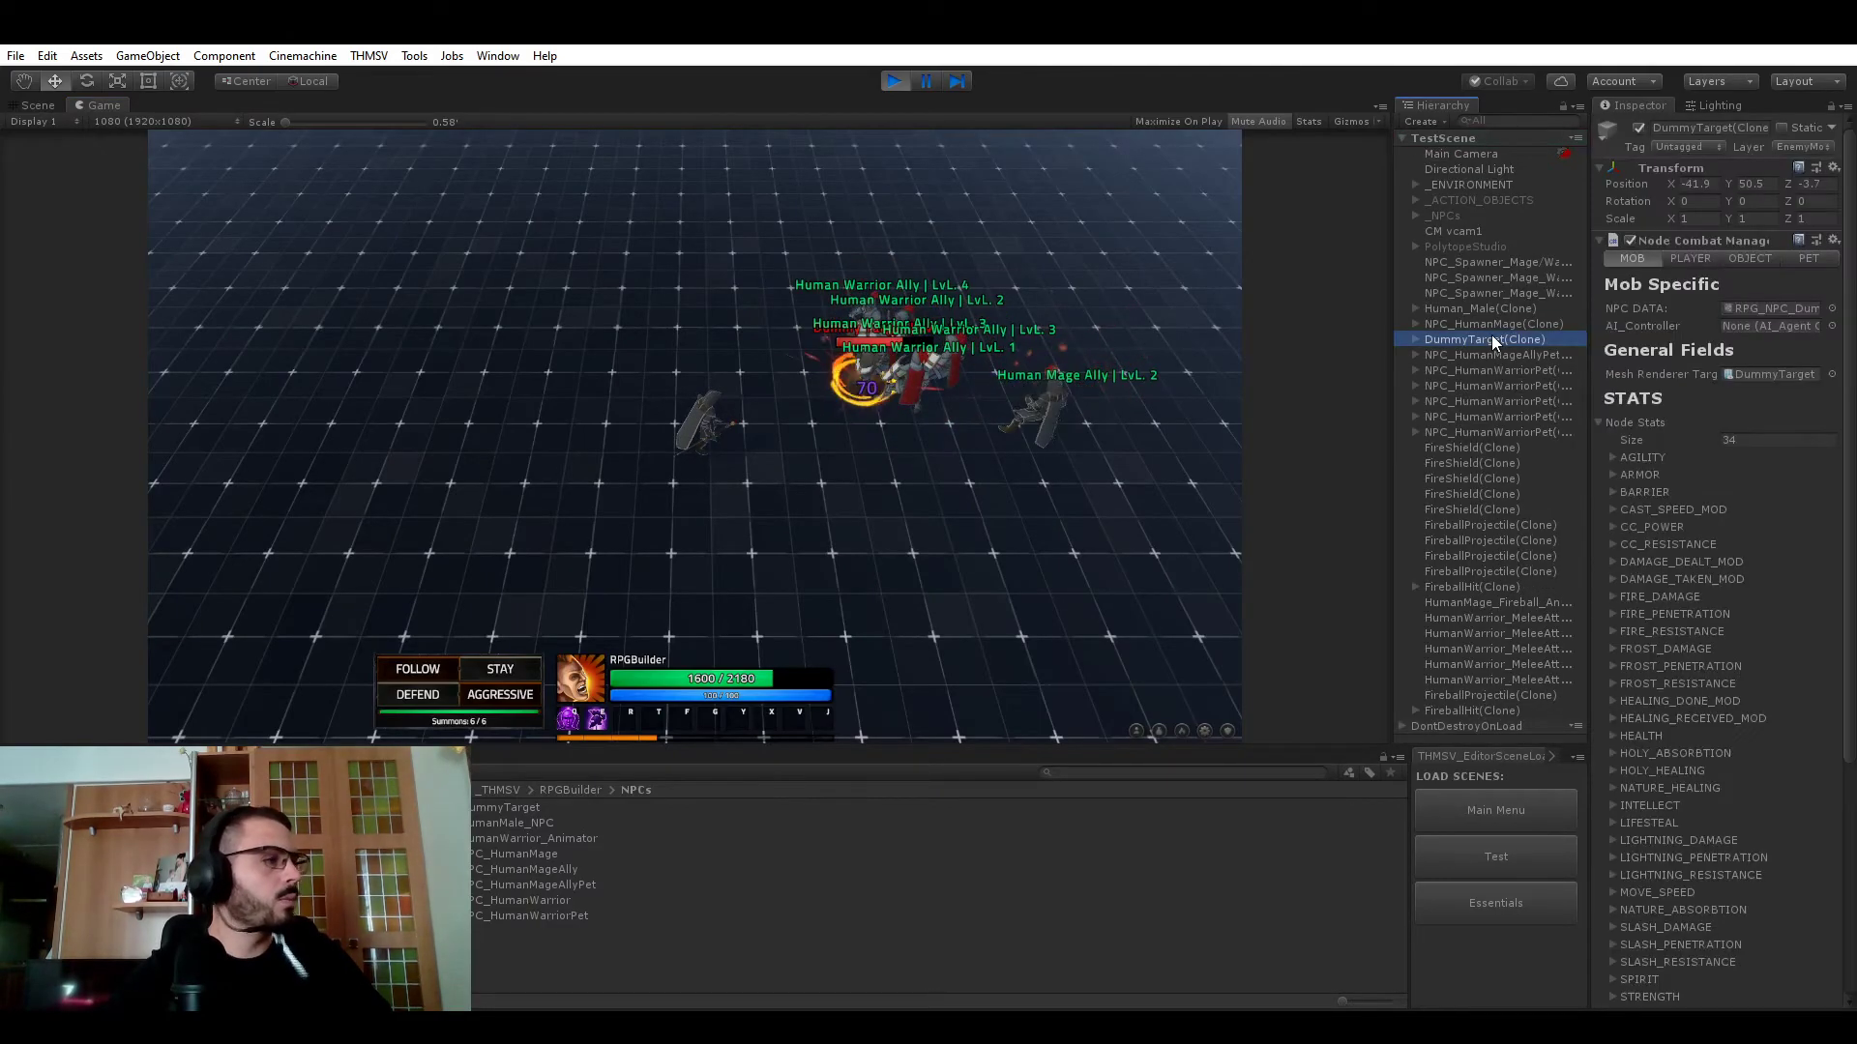
# - Look over the spawner areas in the Scene view, and return to the maximized game view
pyautogui.click(47, 105)
pyautogui.moveTo(541, 310); pyautogui.dragTo(773, 415, button='middle')
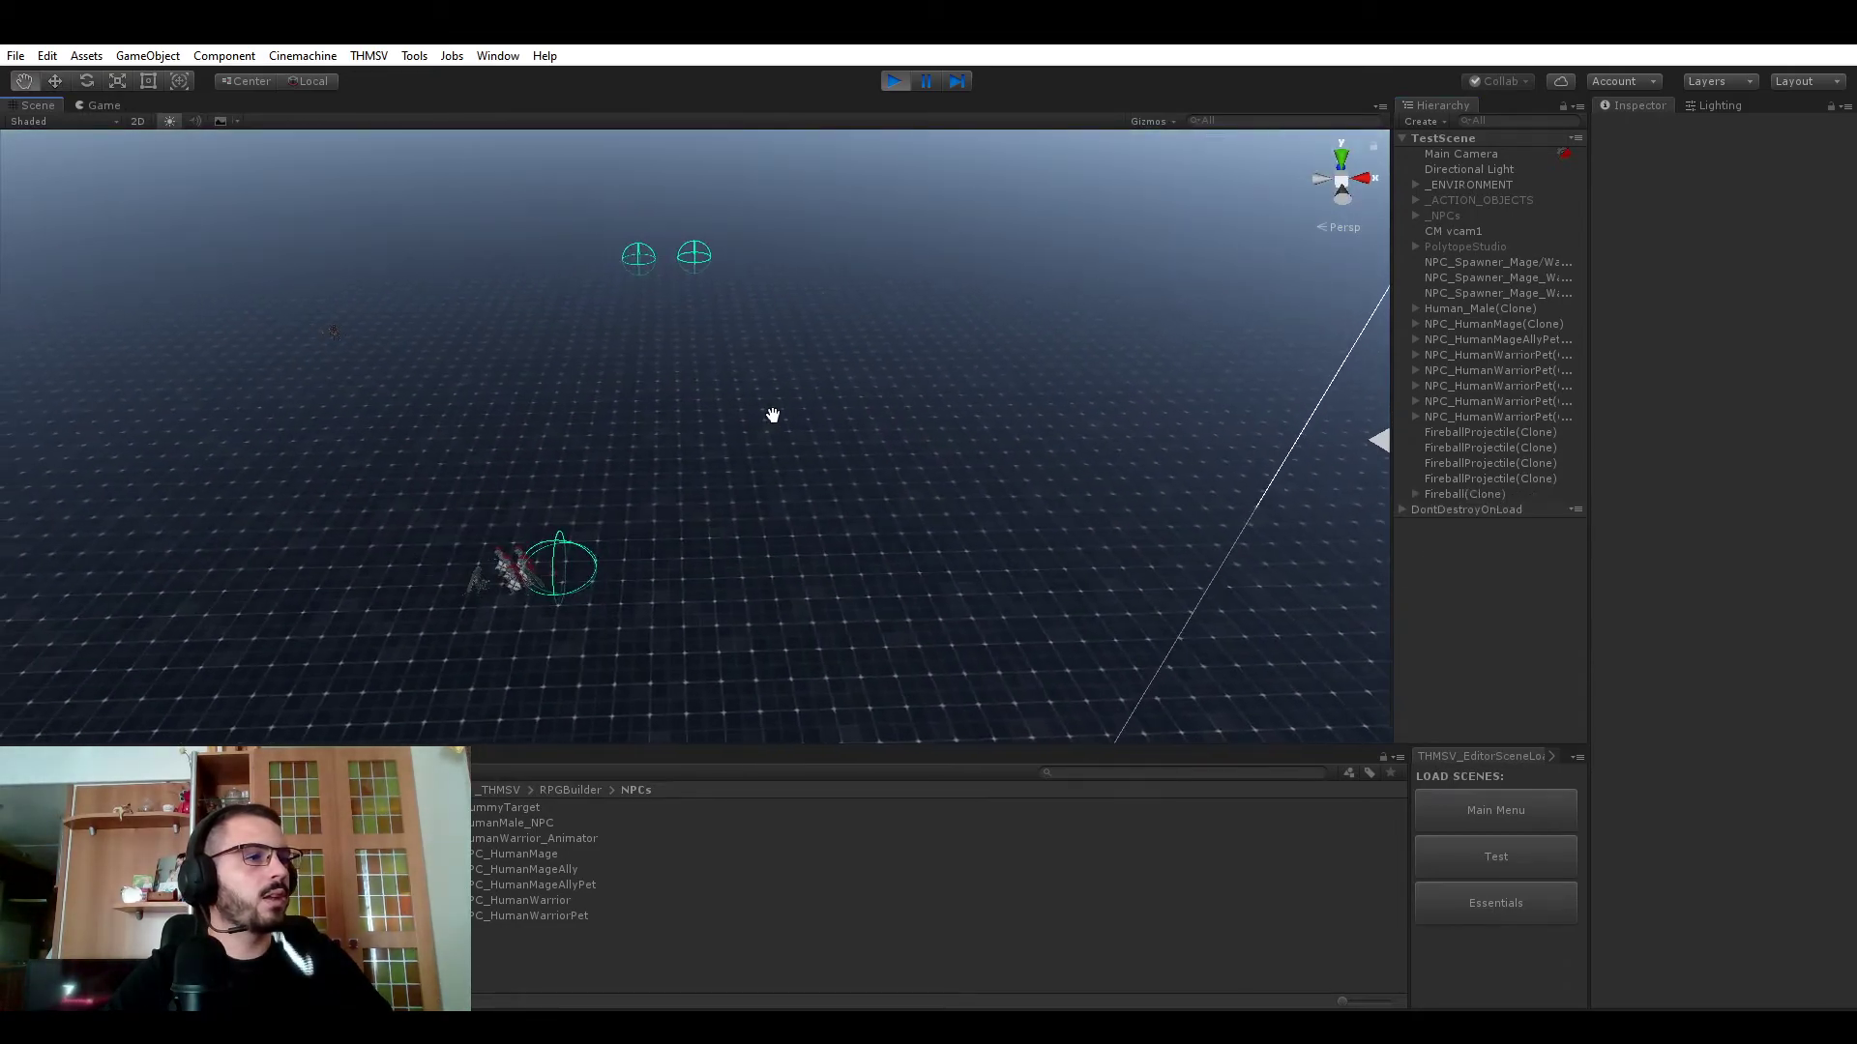
pyautogui.click(101, 106)
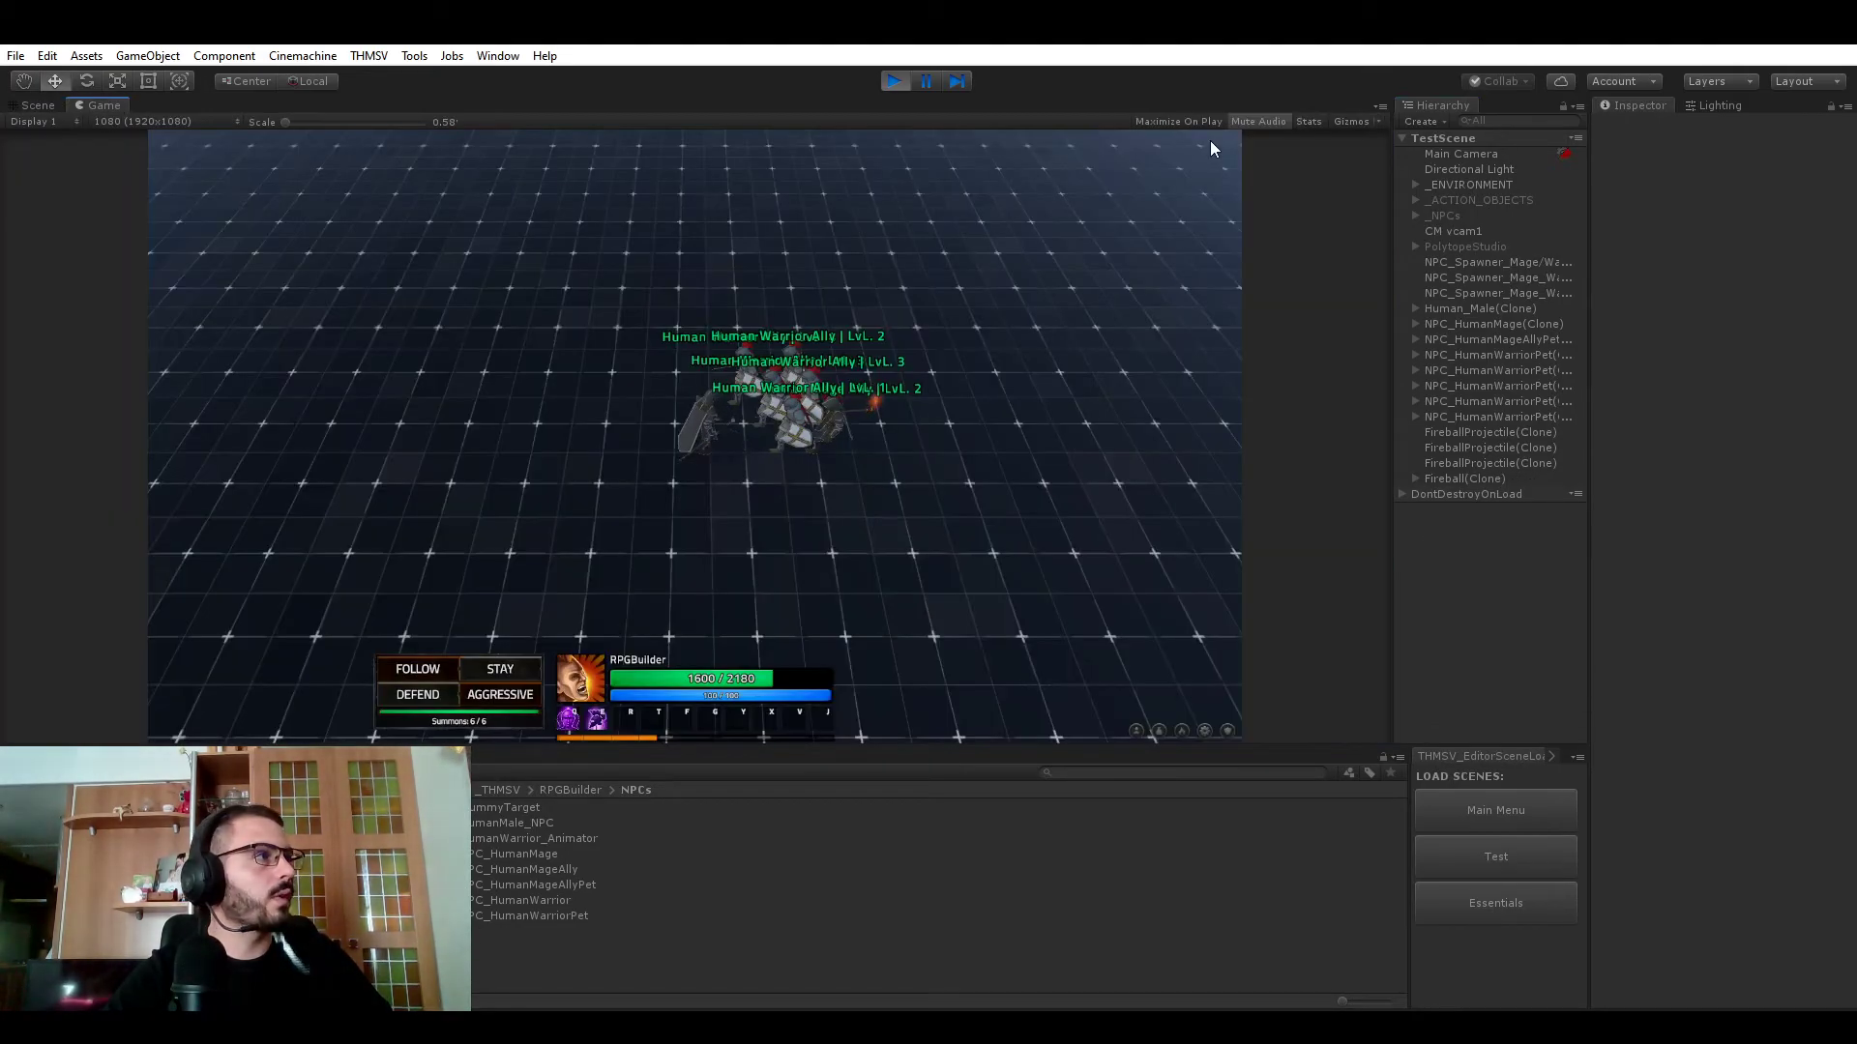
pyautogui.hotkey('shift', 'space')
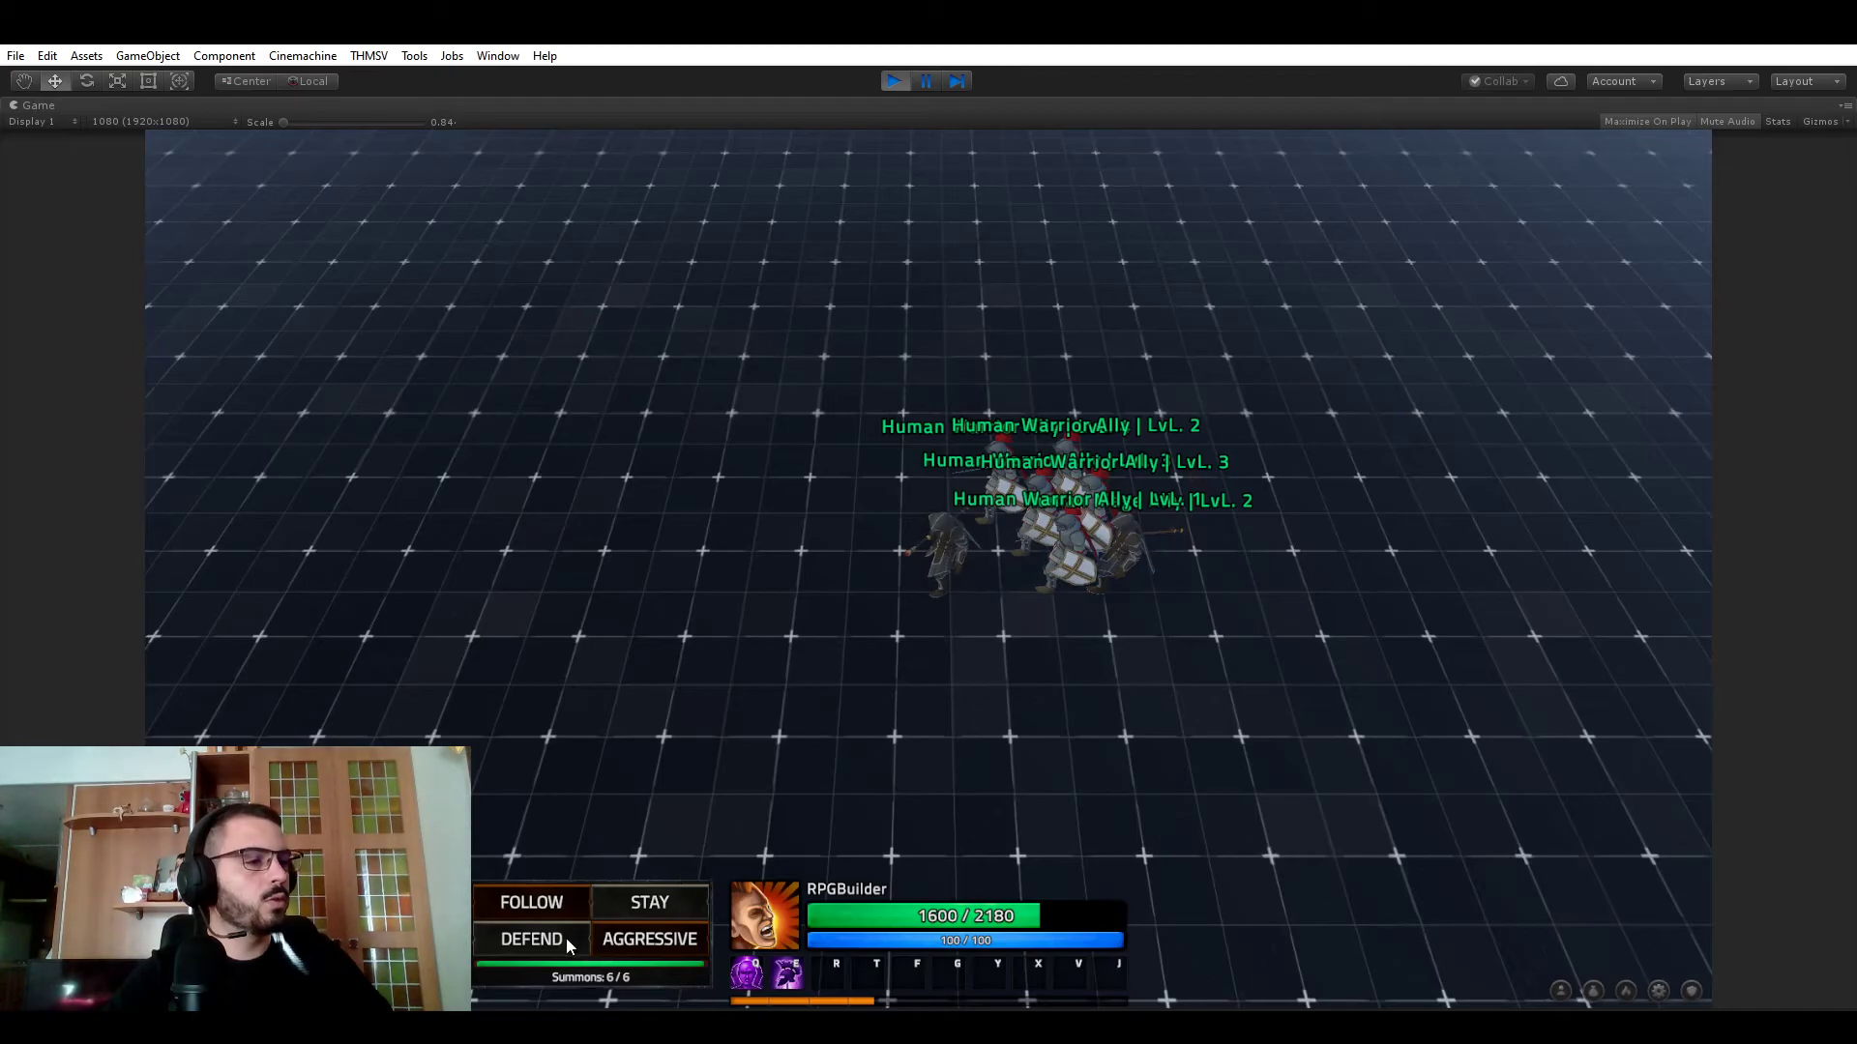
# - Lead the summoned allies to the enemy Human Mage, engage it and move the character around the fight
pyautogui.press('w')
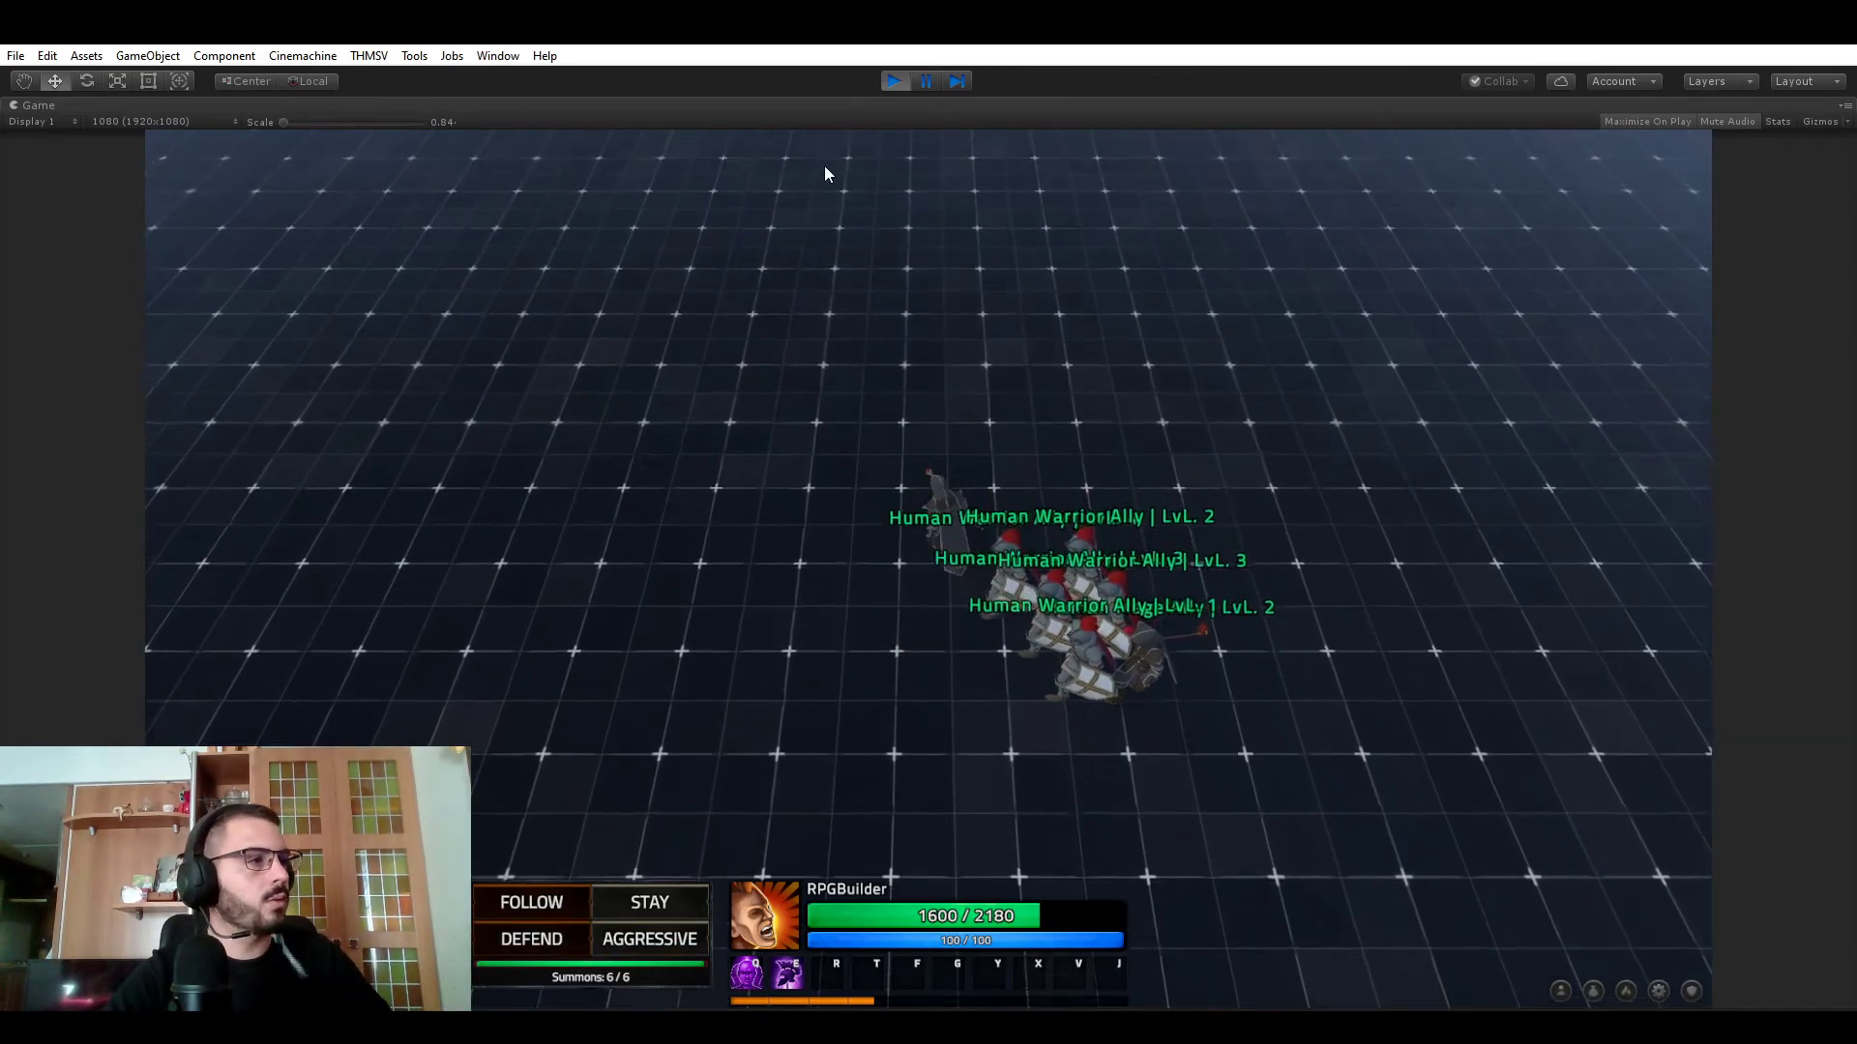
pyautogui.moveTo(874, 213); pyautogui.dragTo(654, 303)
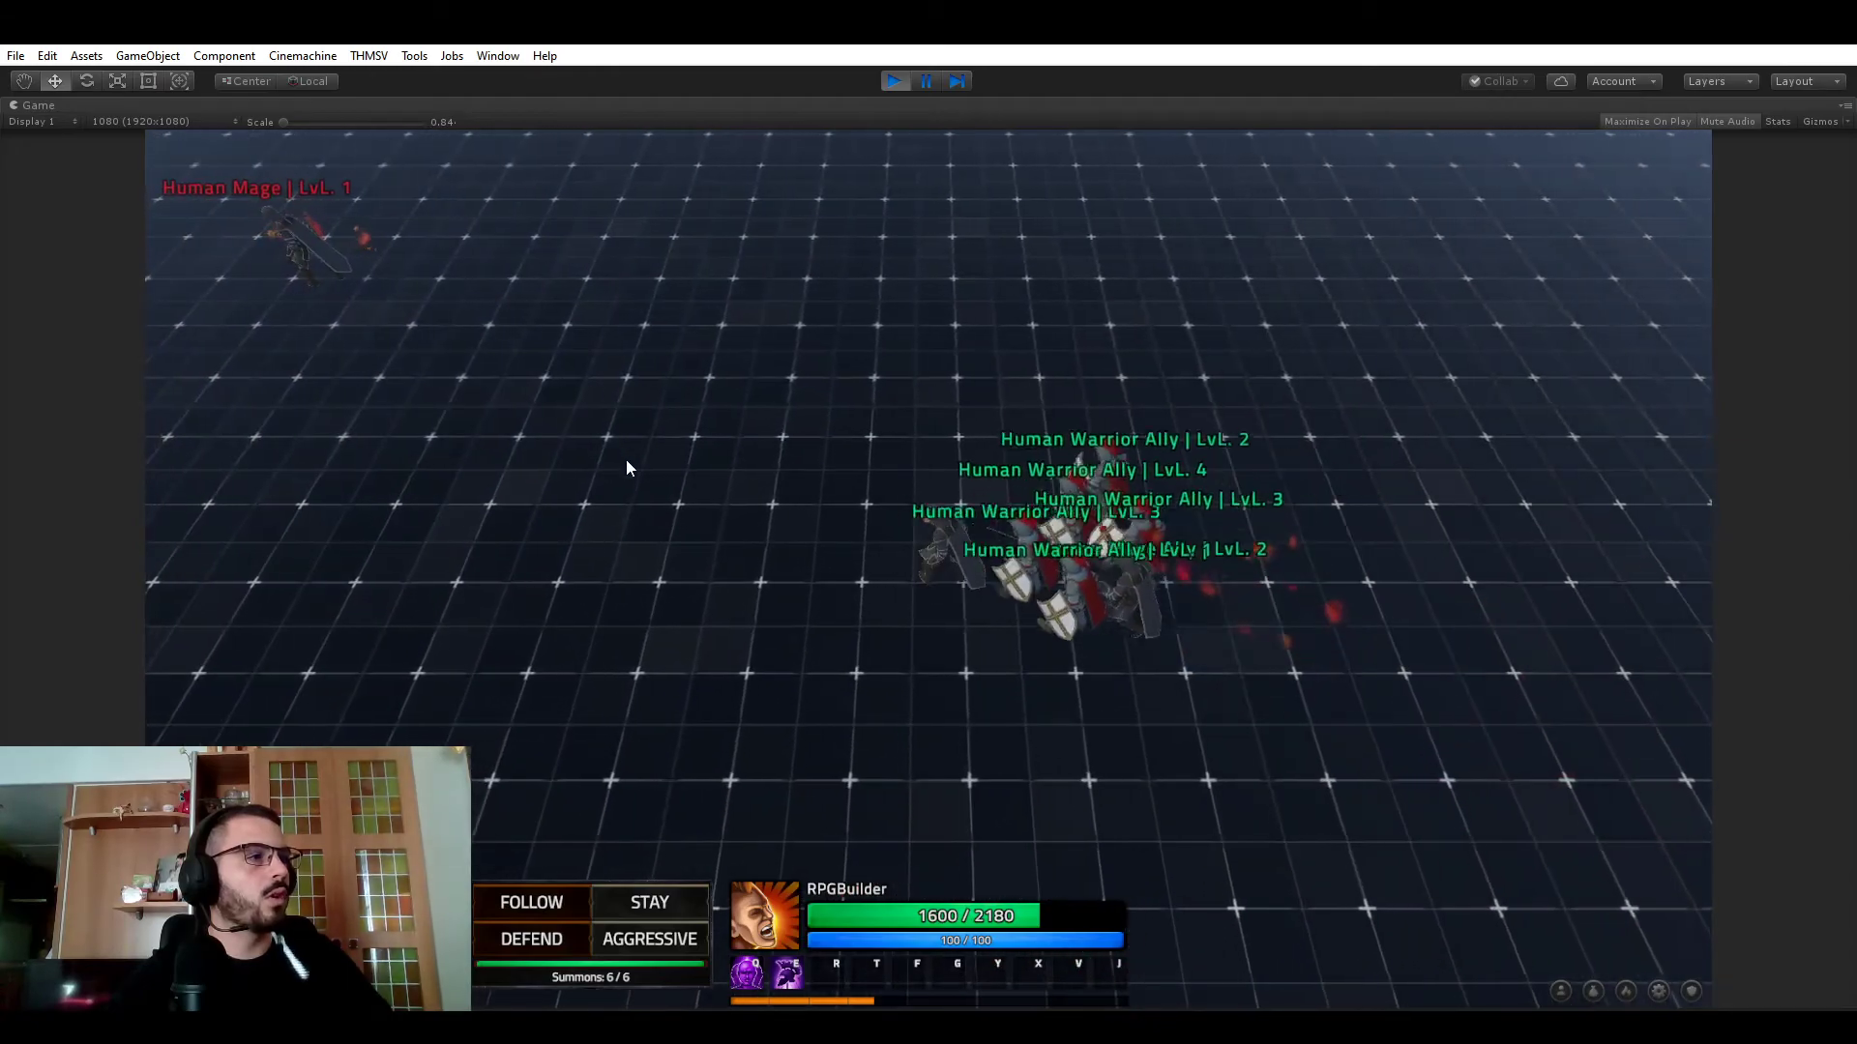
pyautogui.click(703, 456)
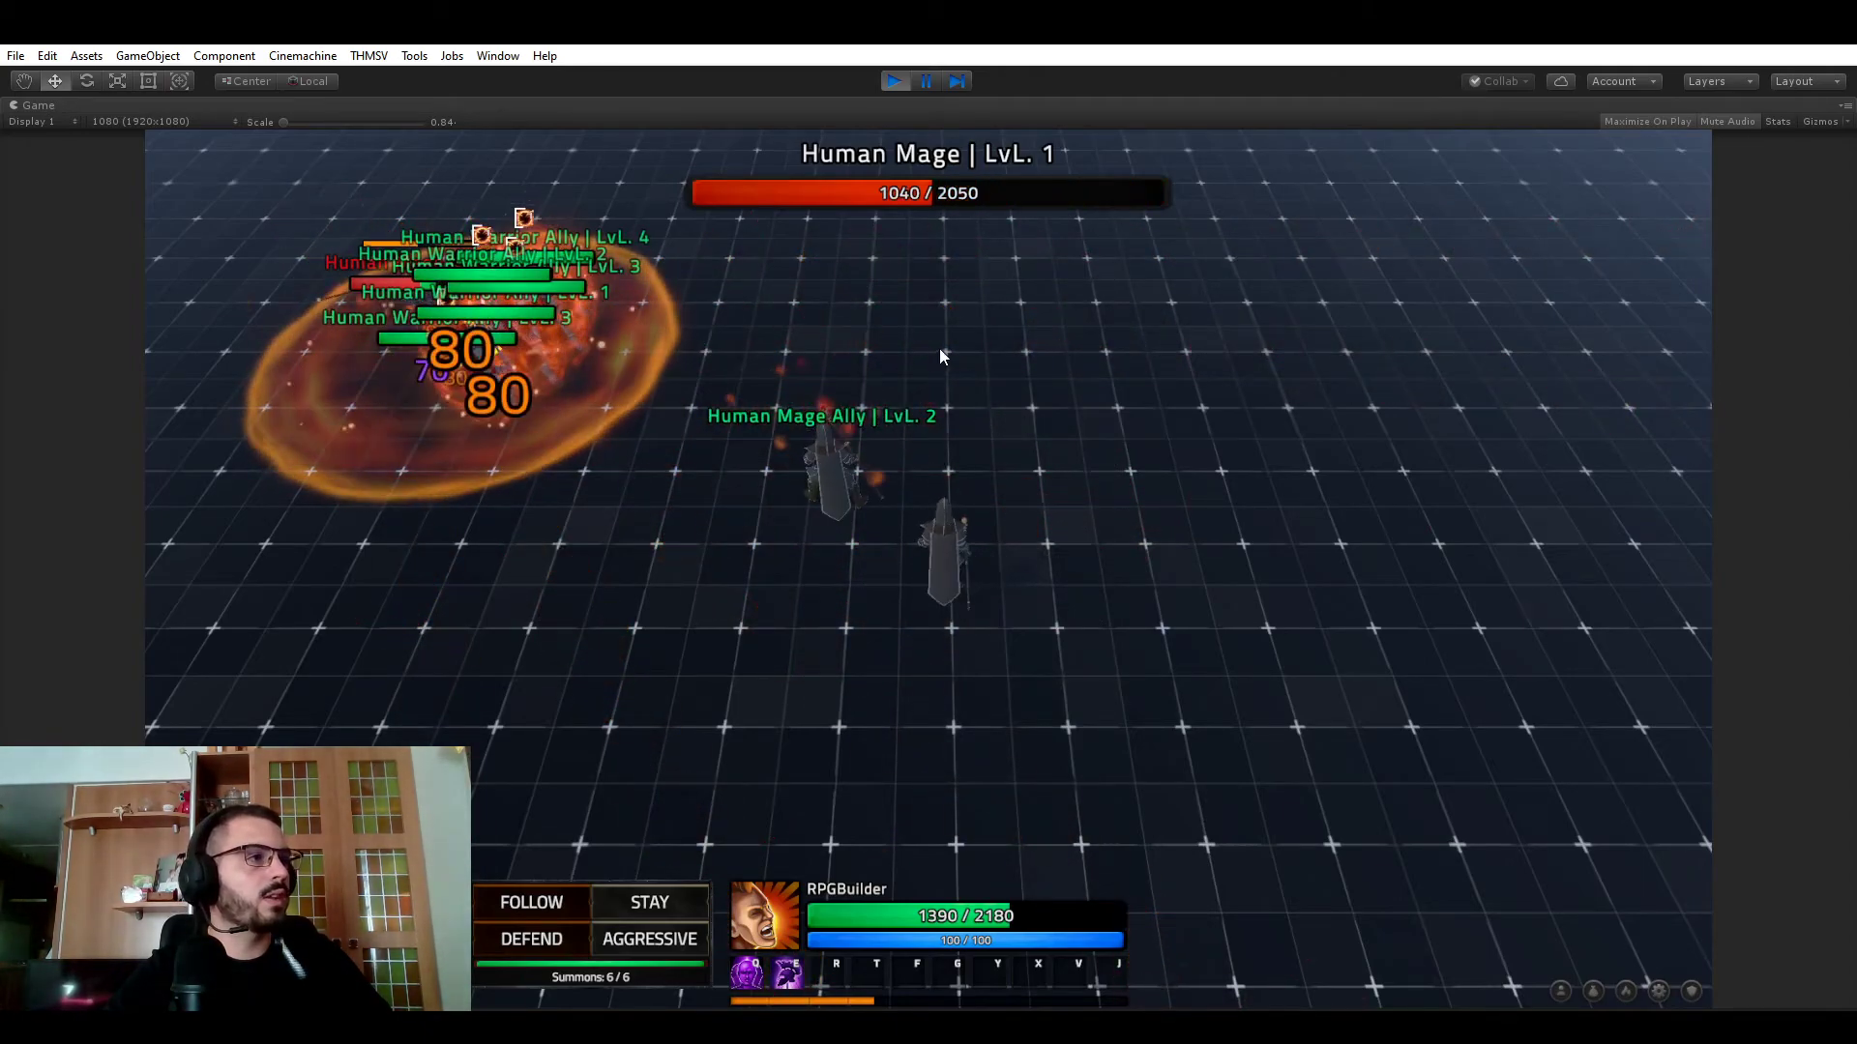
pyautogui.press('w')
pyautogui.press('a')
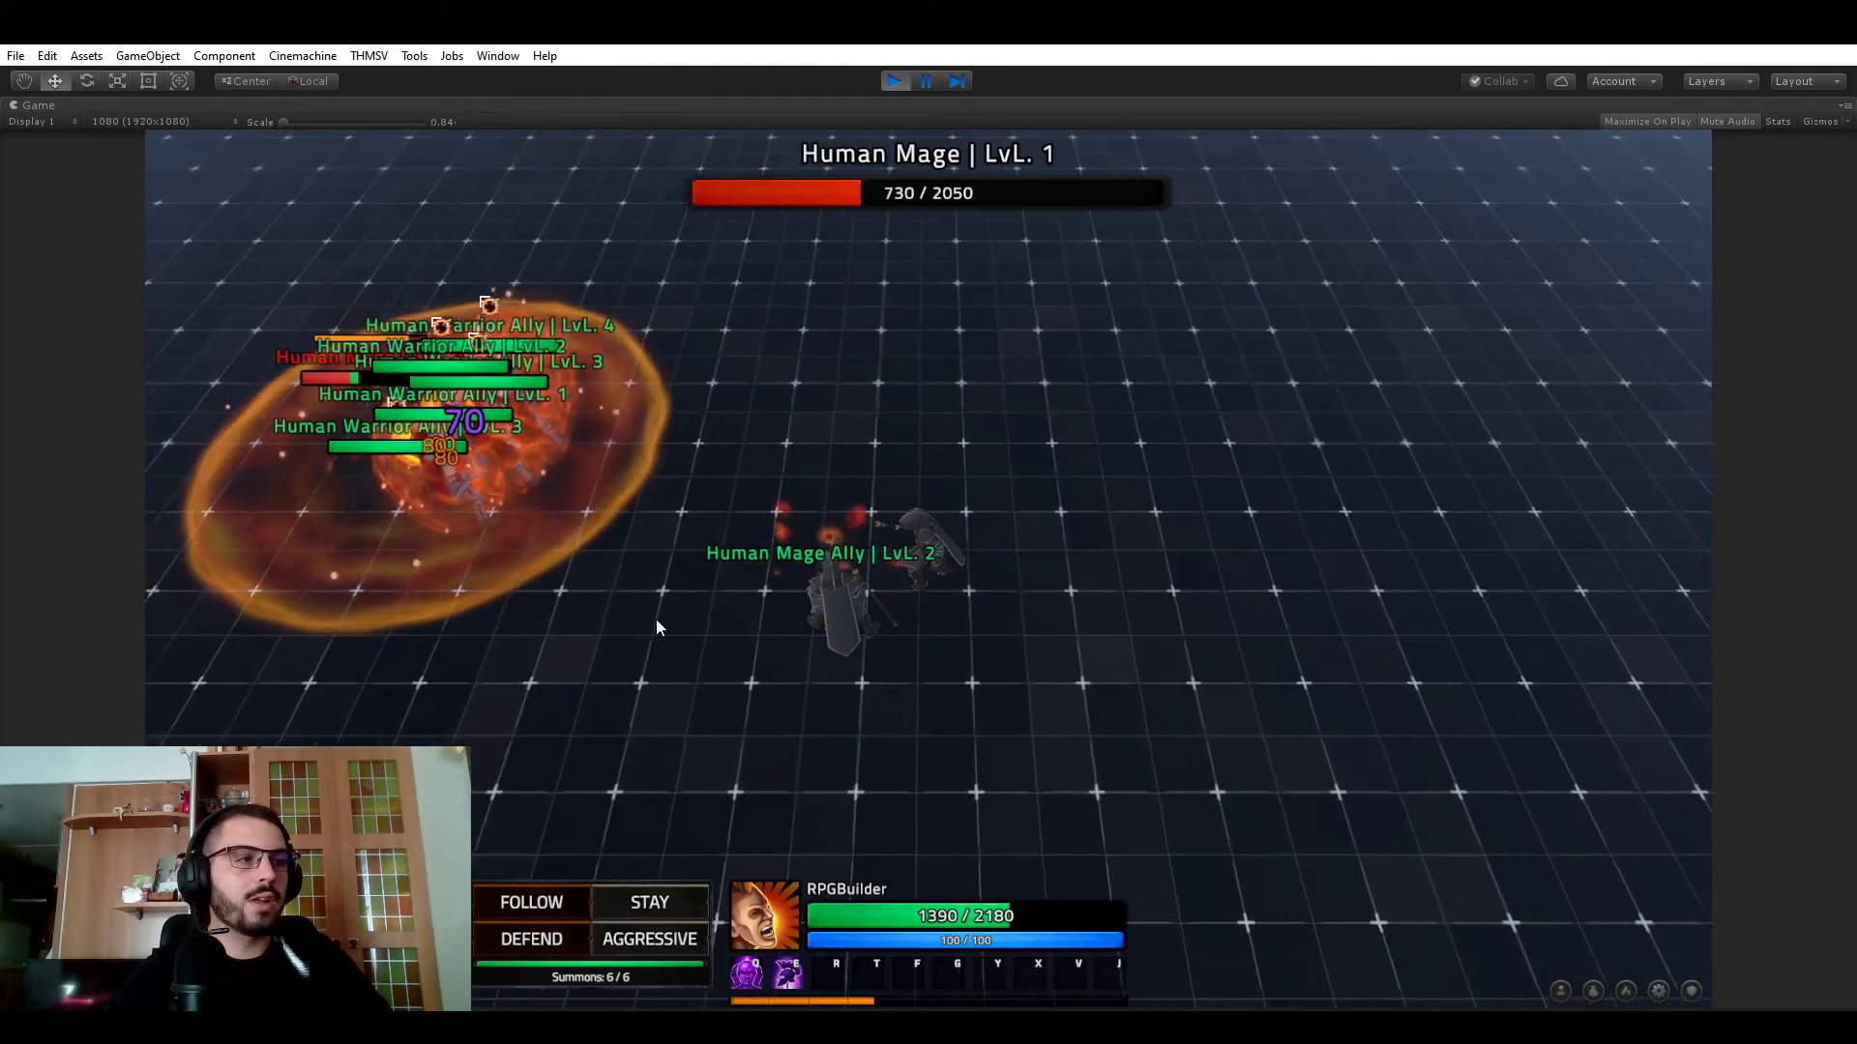
pyautogui.press('s')
pyautogui.press('w')
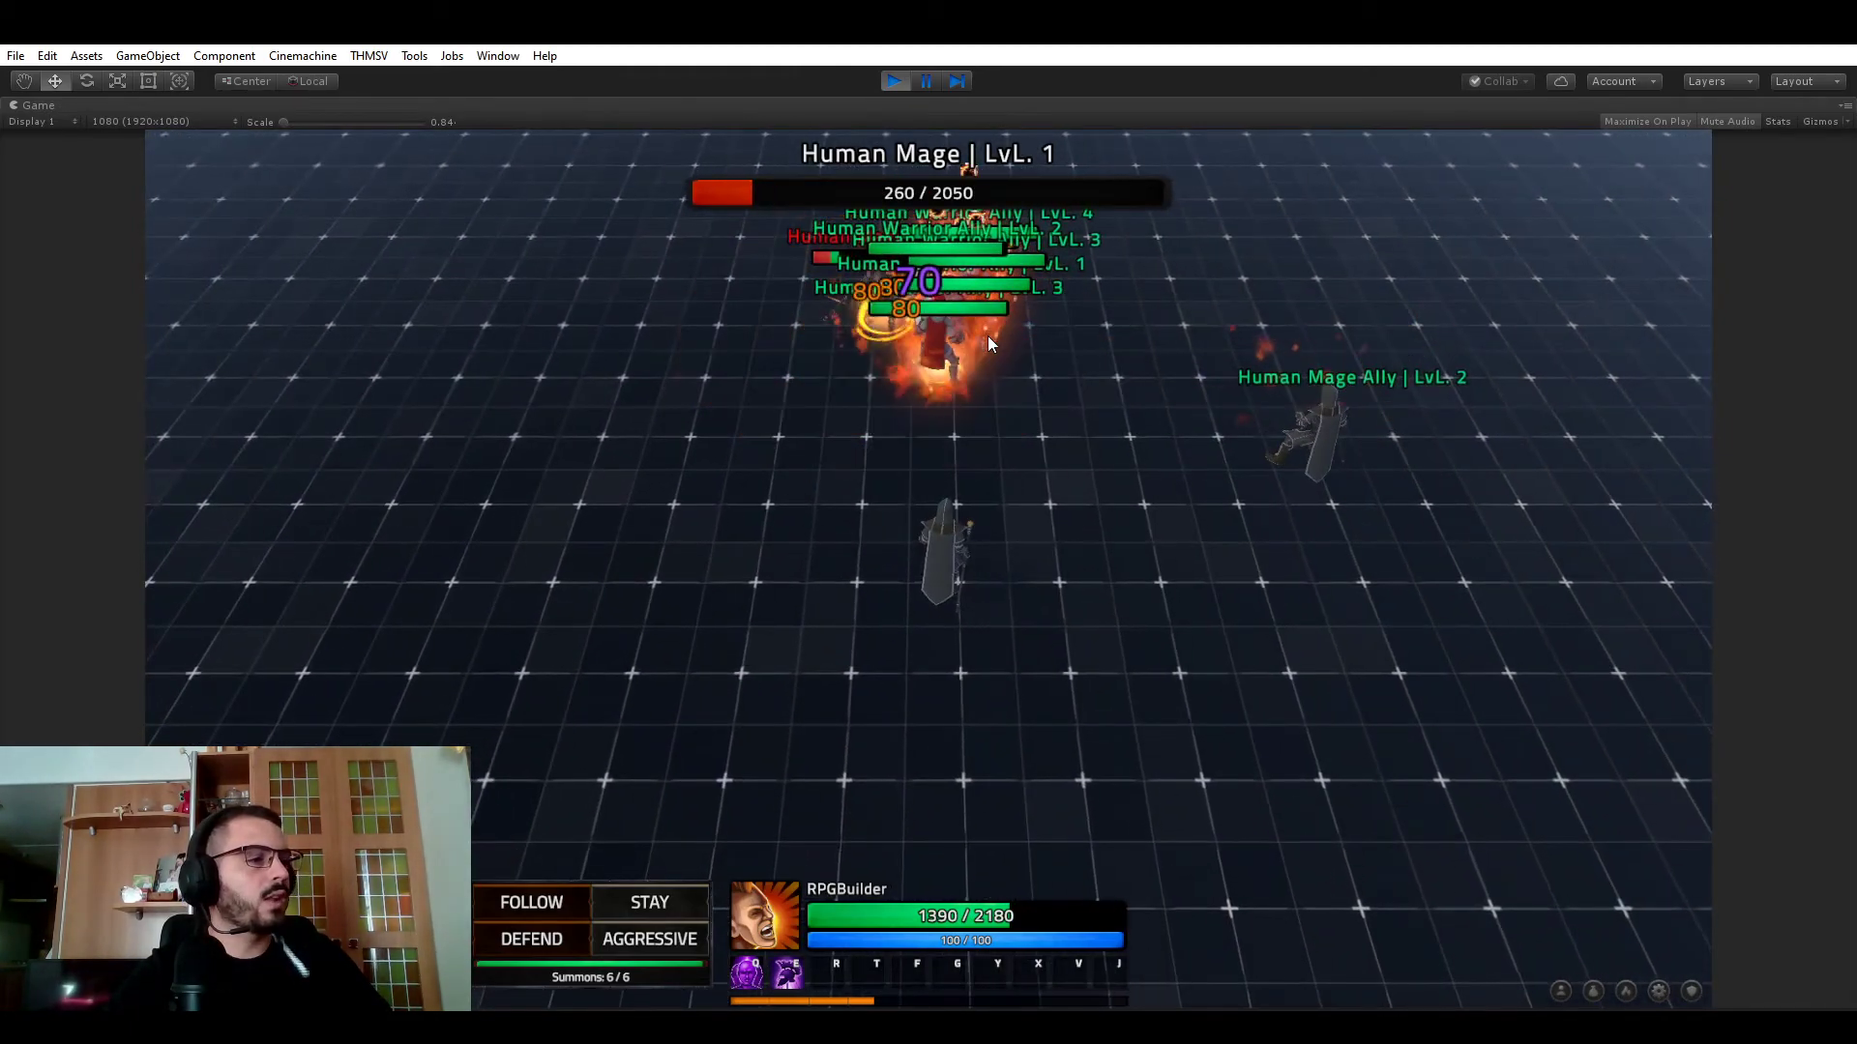